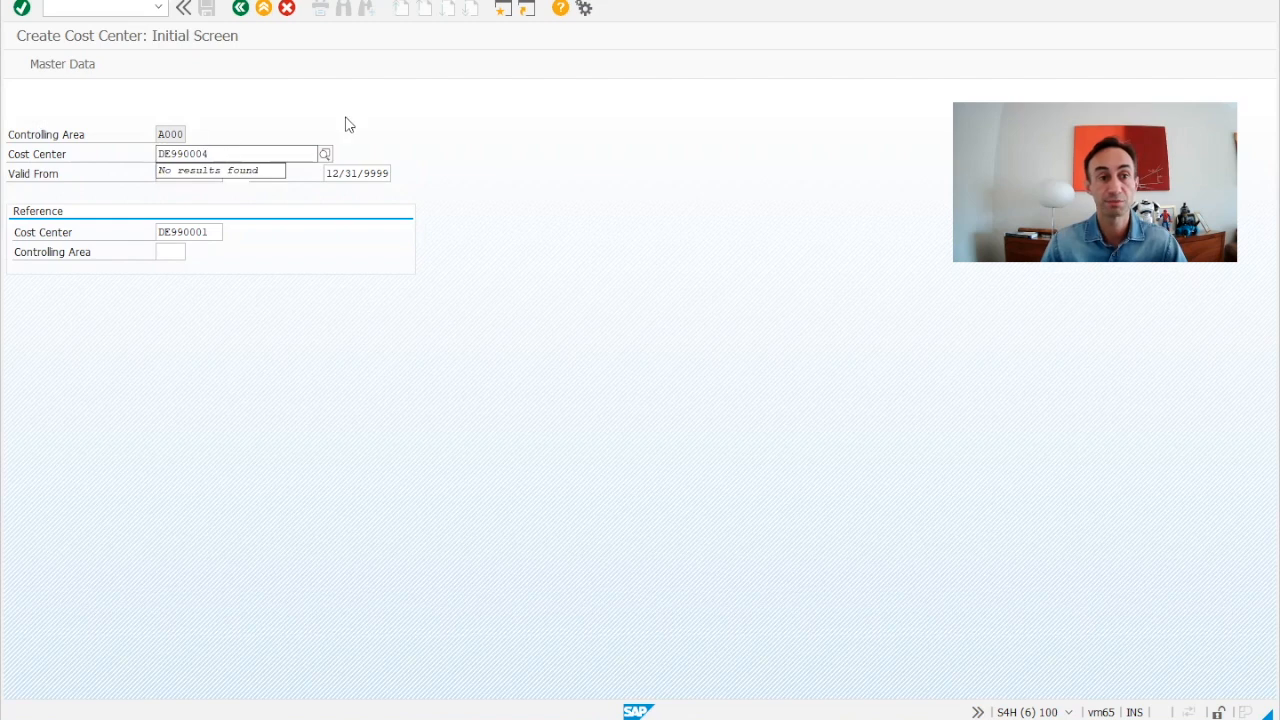
# Set the copy reference to cost center DE990003 in controlling area A000.
pyautogui.click(213, 236)
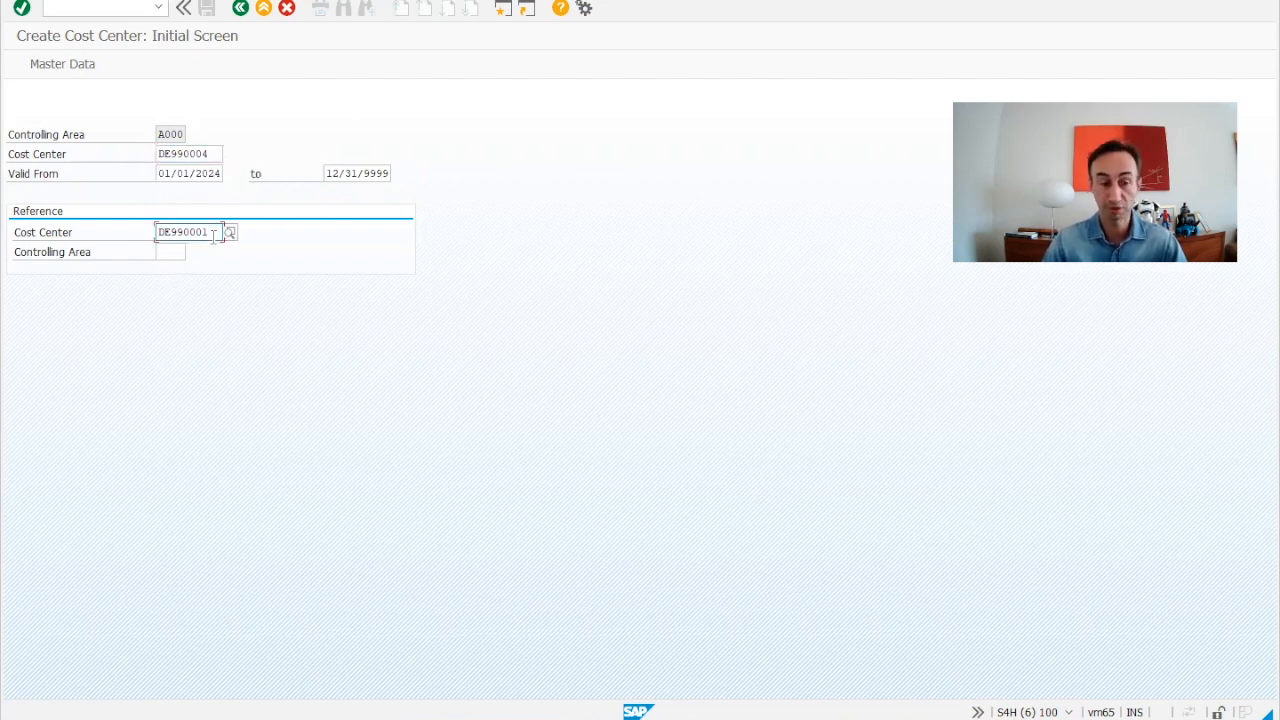
pyautogui.press('BackSpace')
pyautogui.write('3')
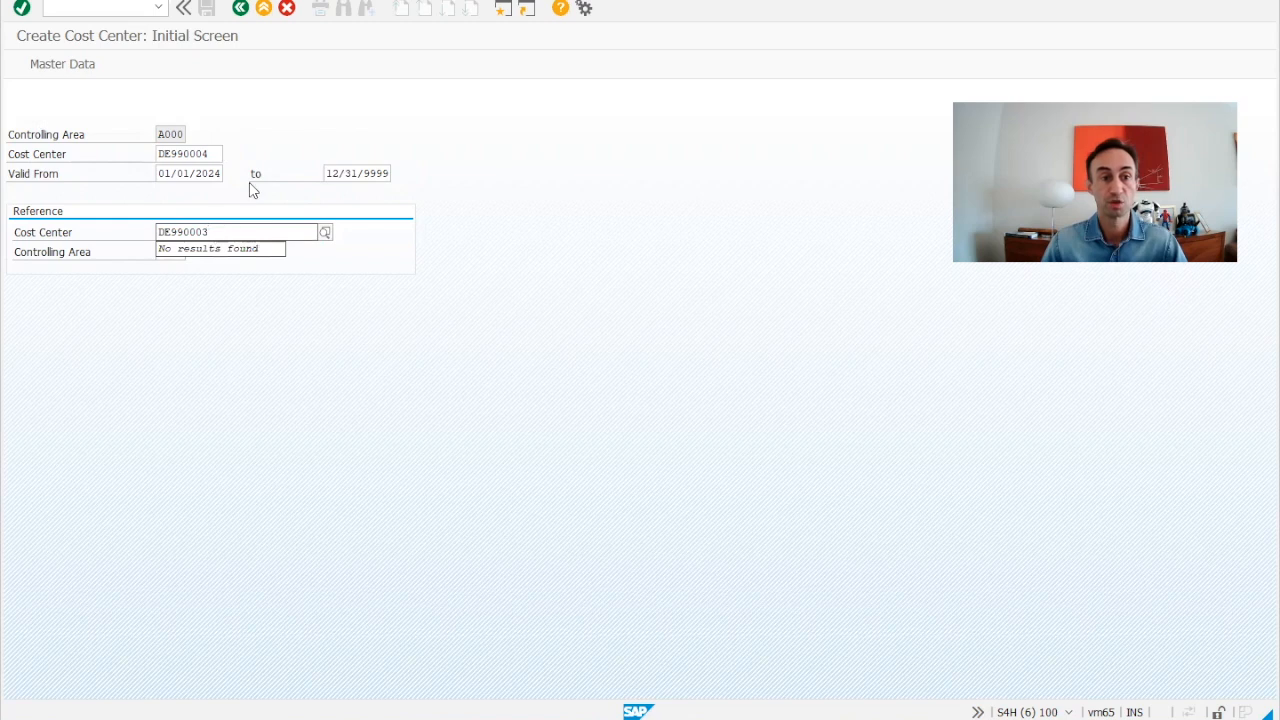
pyautogui.click(172, 250)
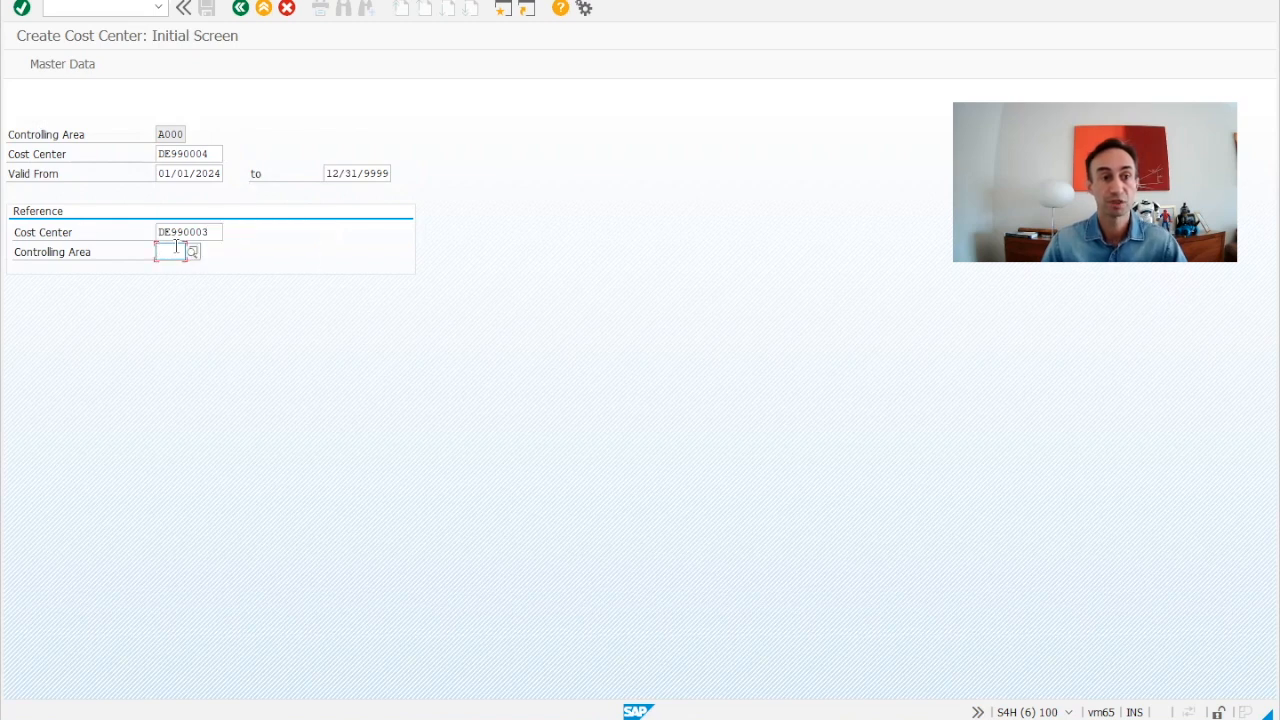
pyautogui.write('A00')
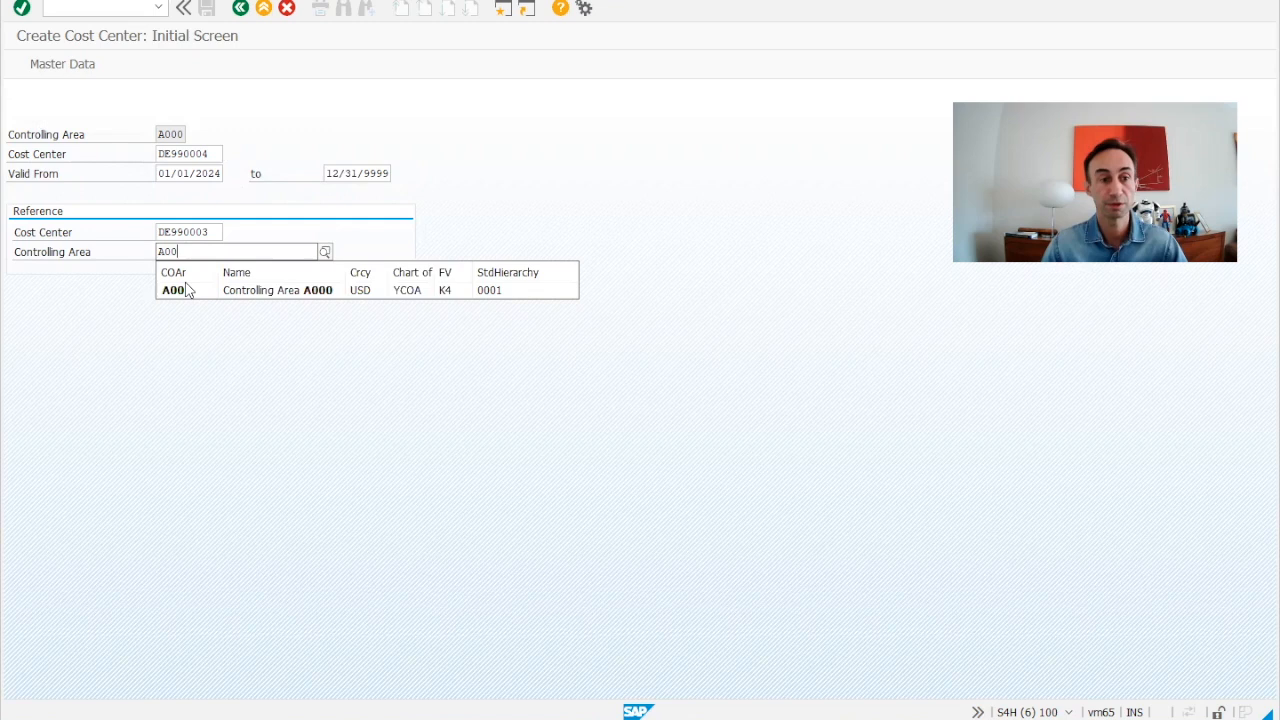
pyautogui.click(186, 291)
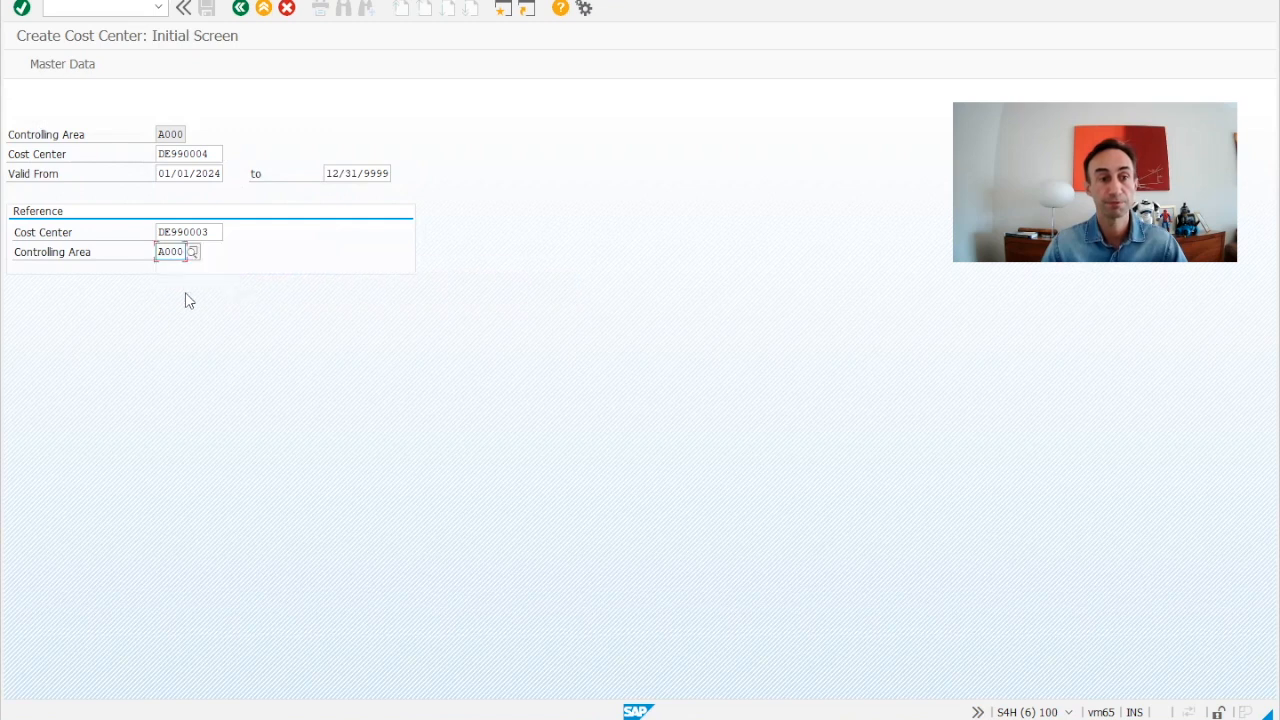
pyautogui.press('Return')
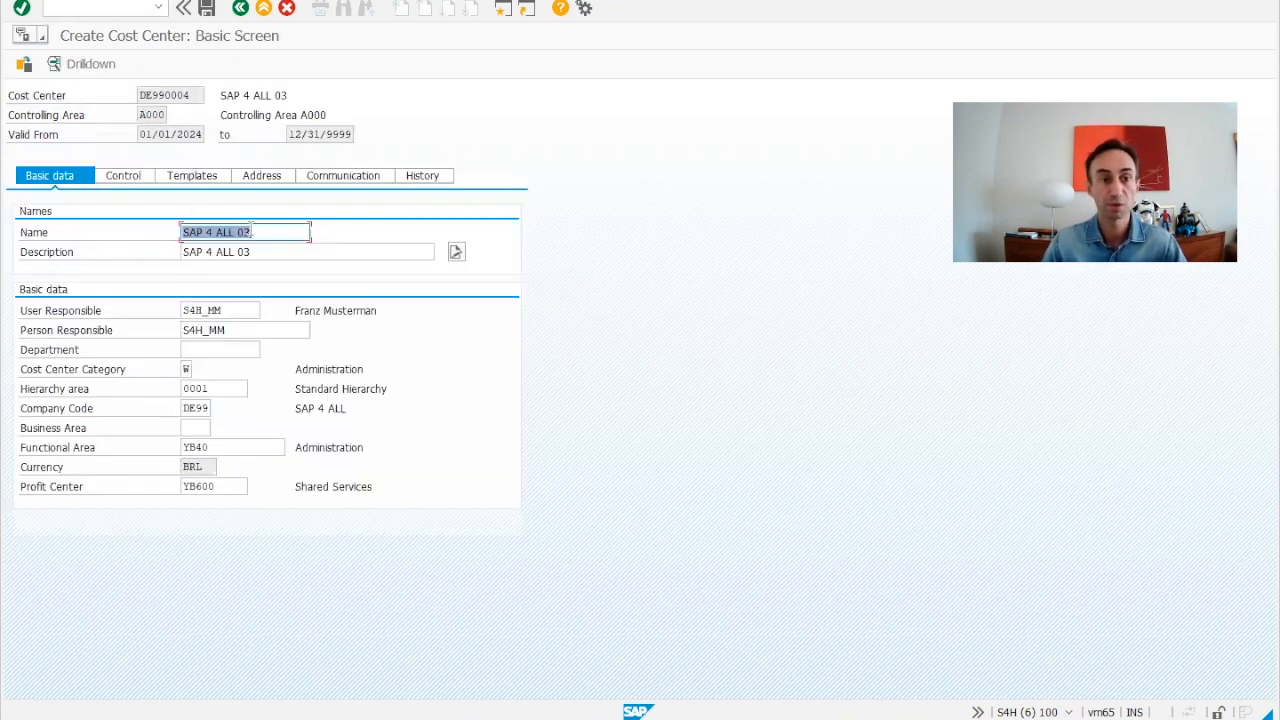
# Change the new cost center's name and description to 'SAP 4 ALL 04'.
pyautogui.click(256, 232)
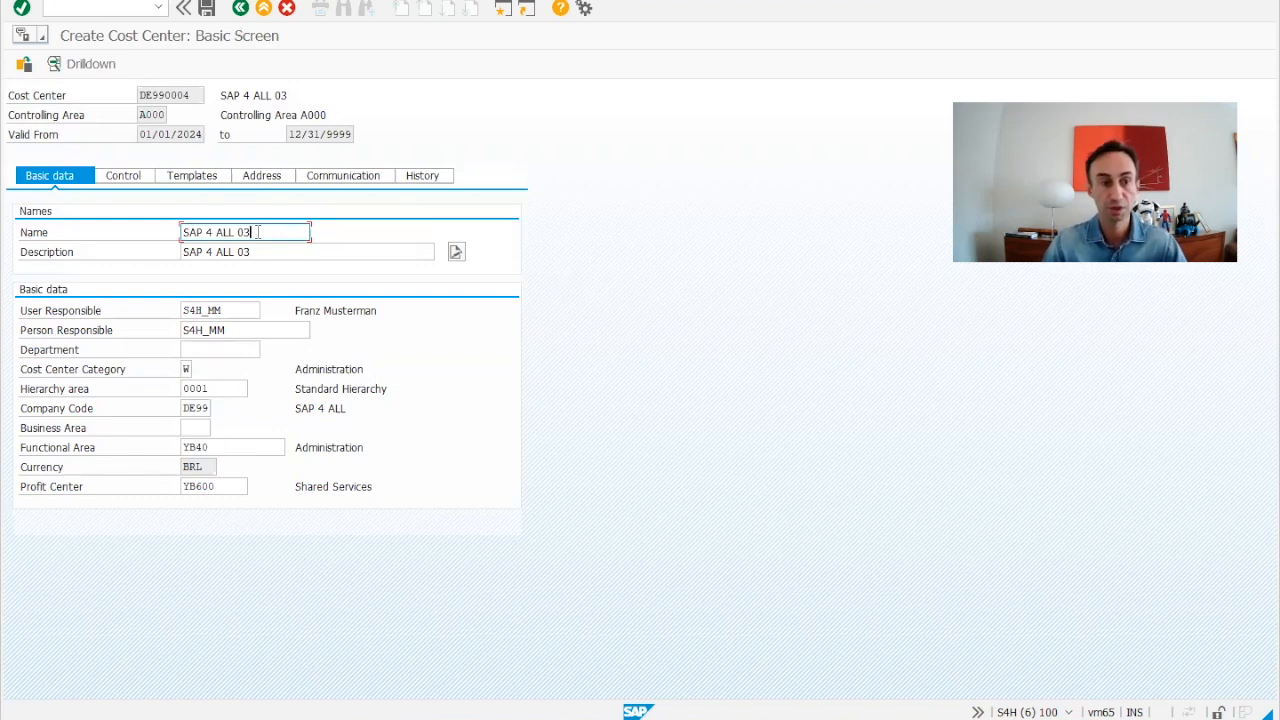
pyautogui.press('BackSpace')
pyautogui.write('4')
pyautogui.click(265, 252)
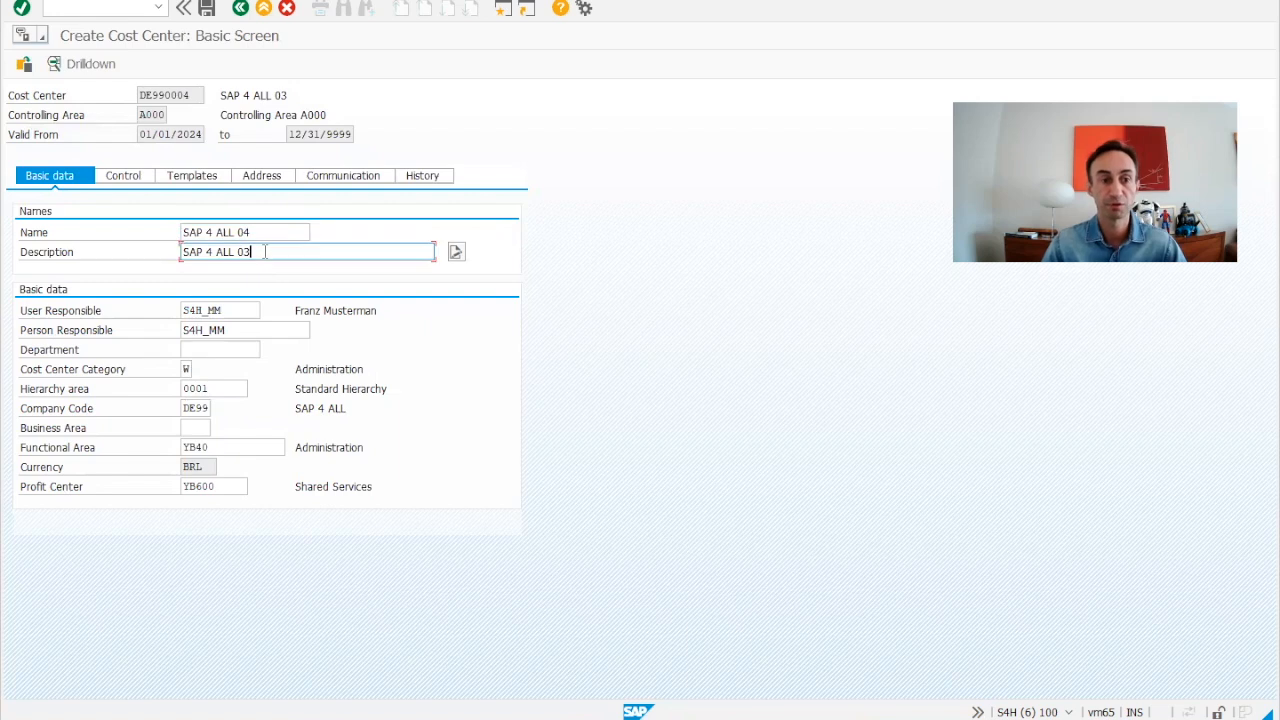
pyautogui.press('BackSpace')
pyautogui.write('4')
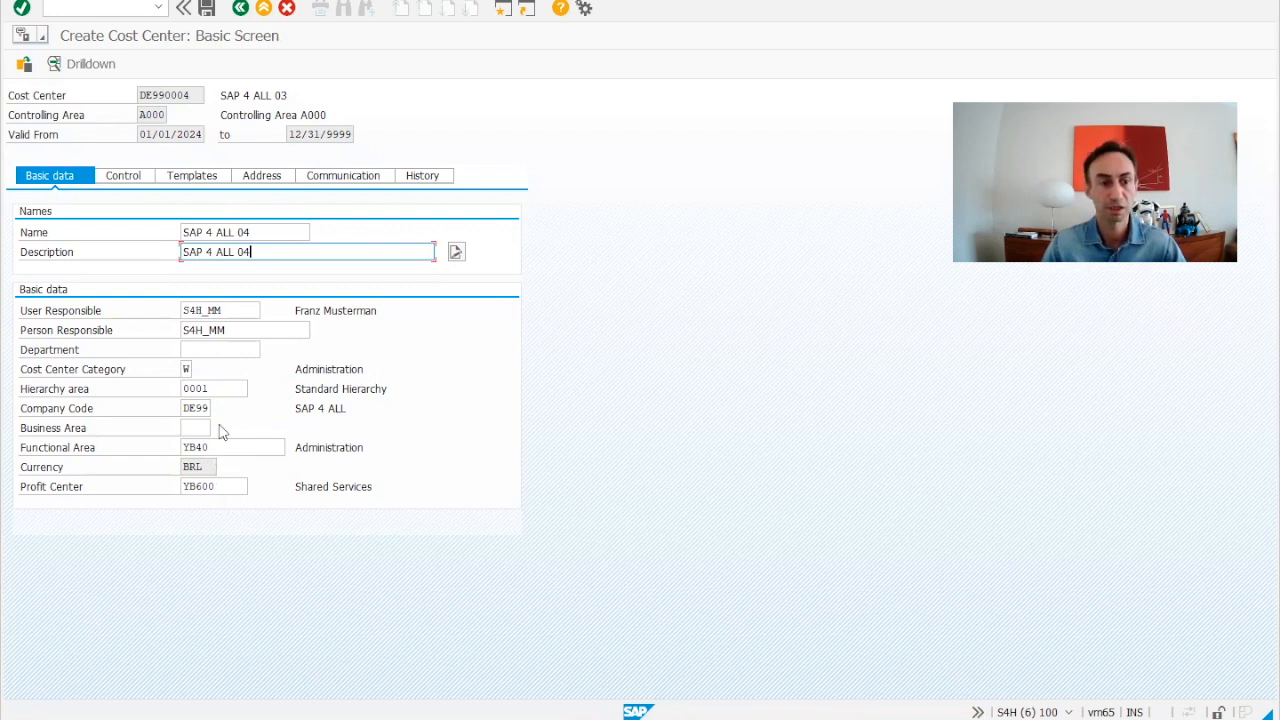
pyautogui.click(123, 176)
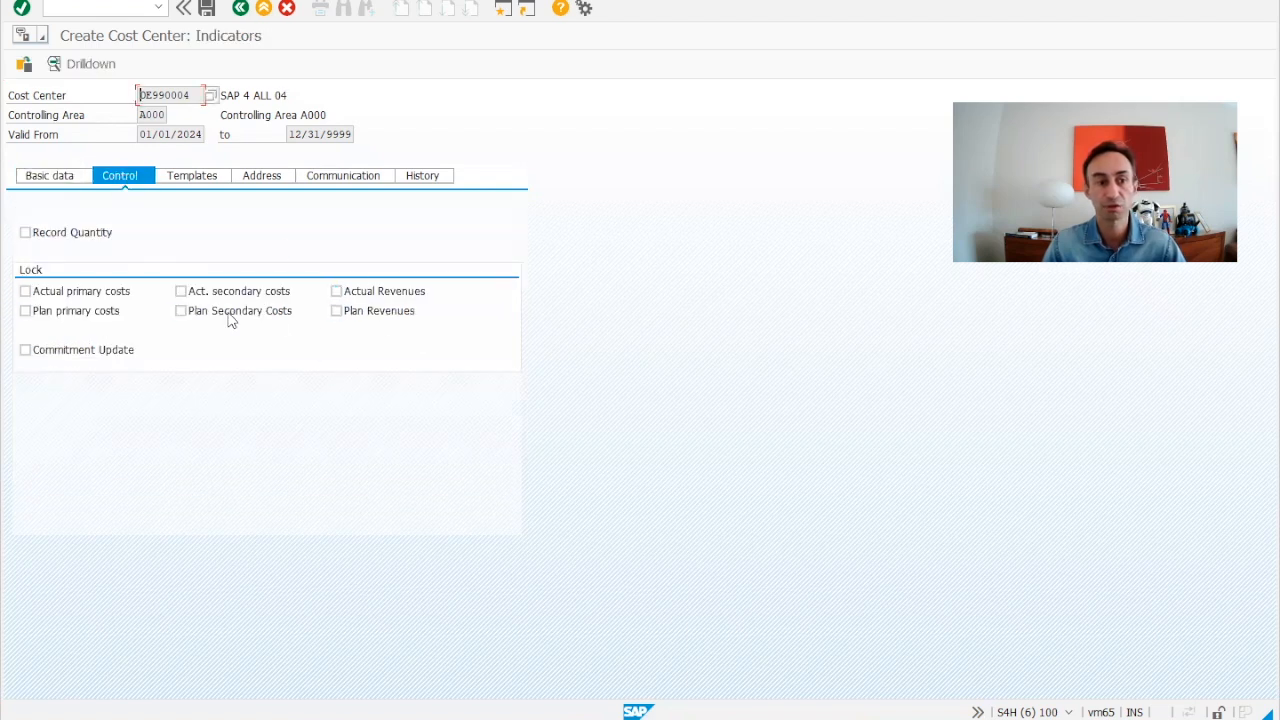
# Review DE990004's templates, address, communication and history data, then save the cost center.
pyautogui.click(218, 179)
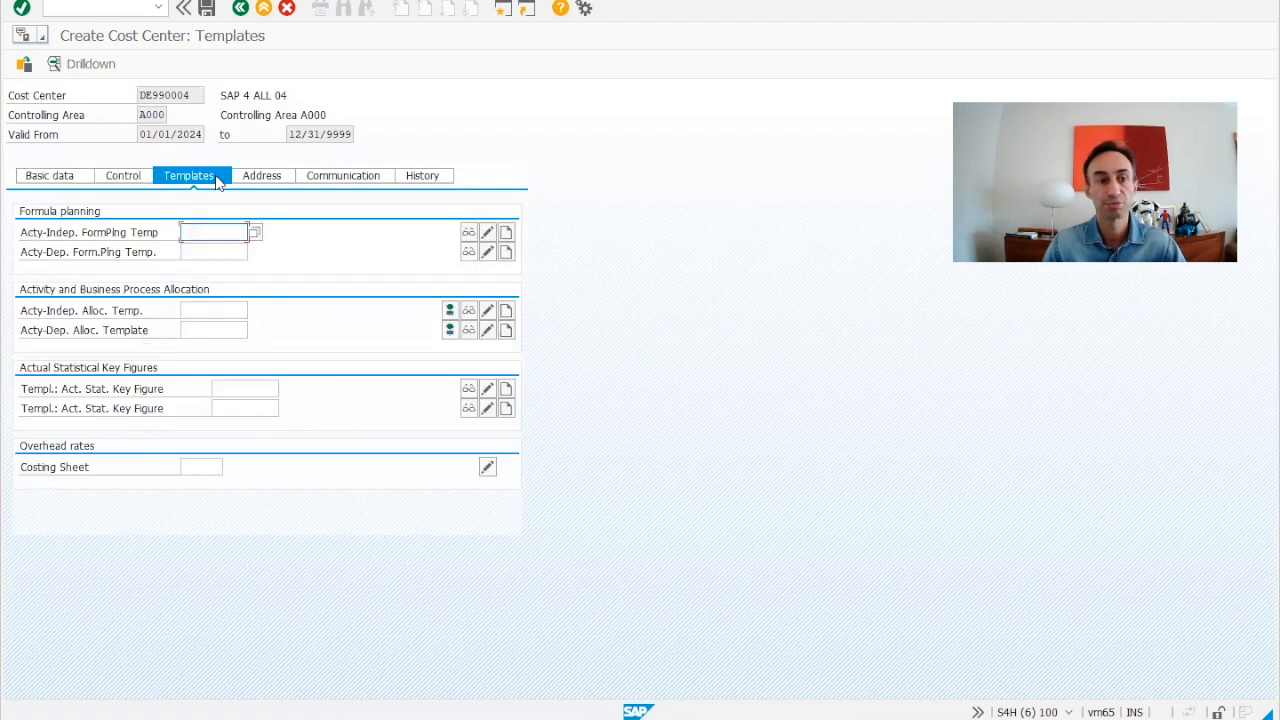
pyautogui.click(262, 178)
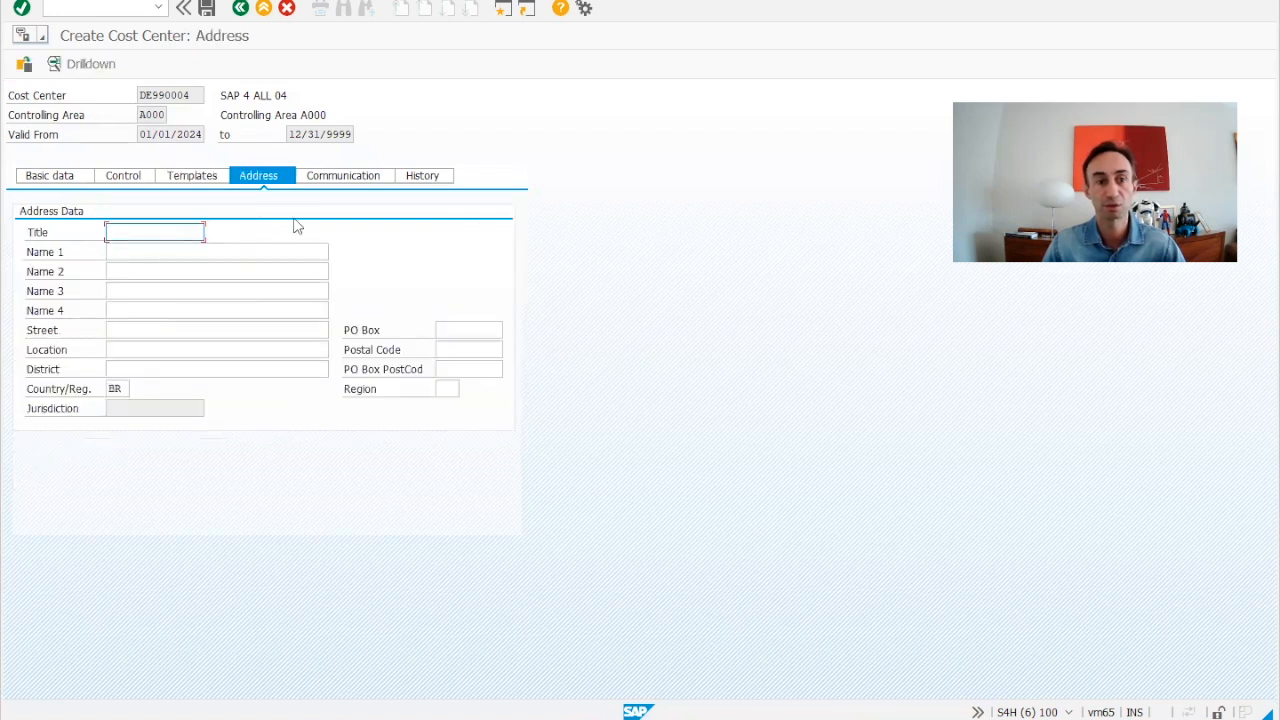
pyautogui.click(330, 181)
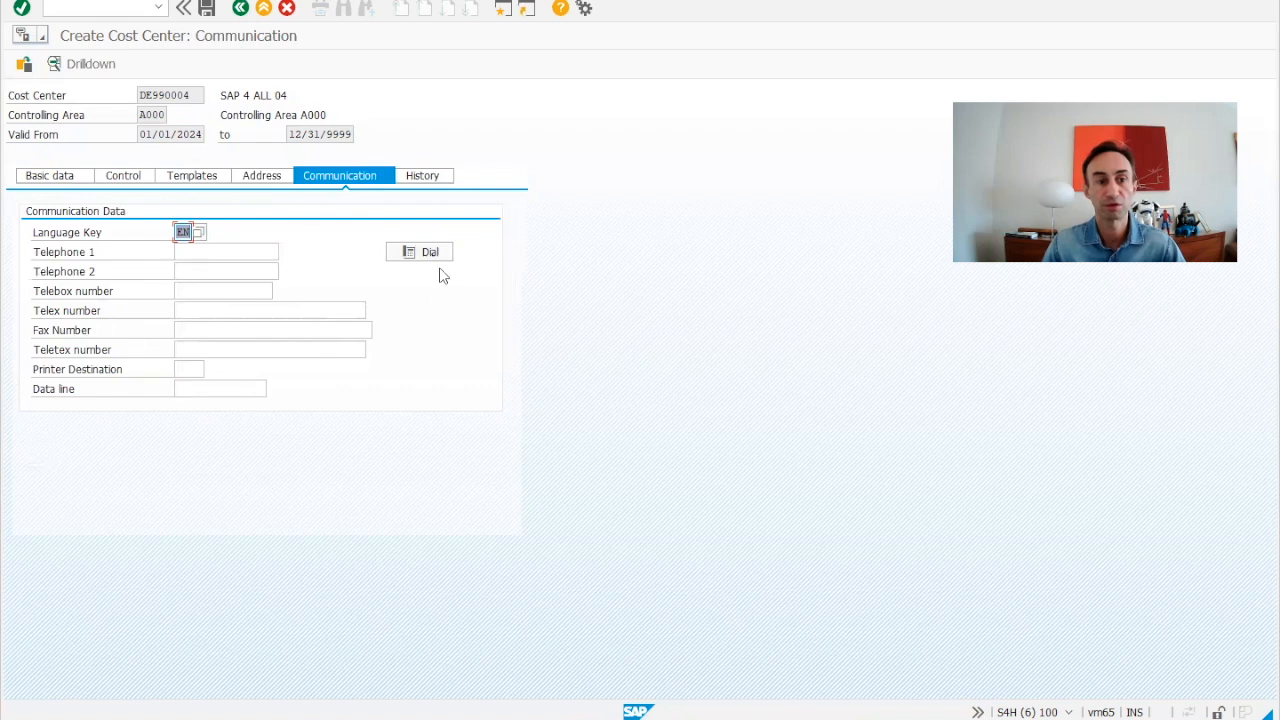
pyautogui.click(423, 180)
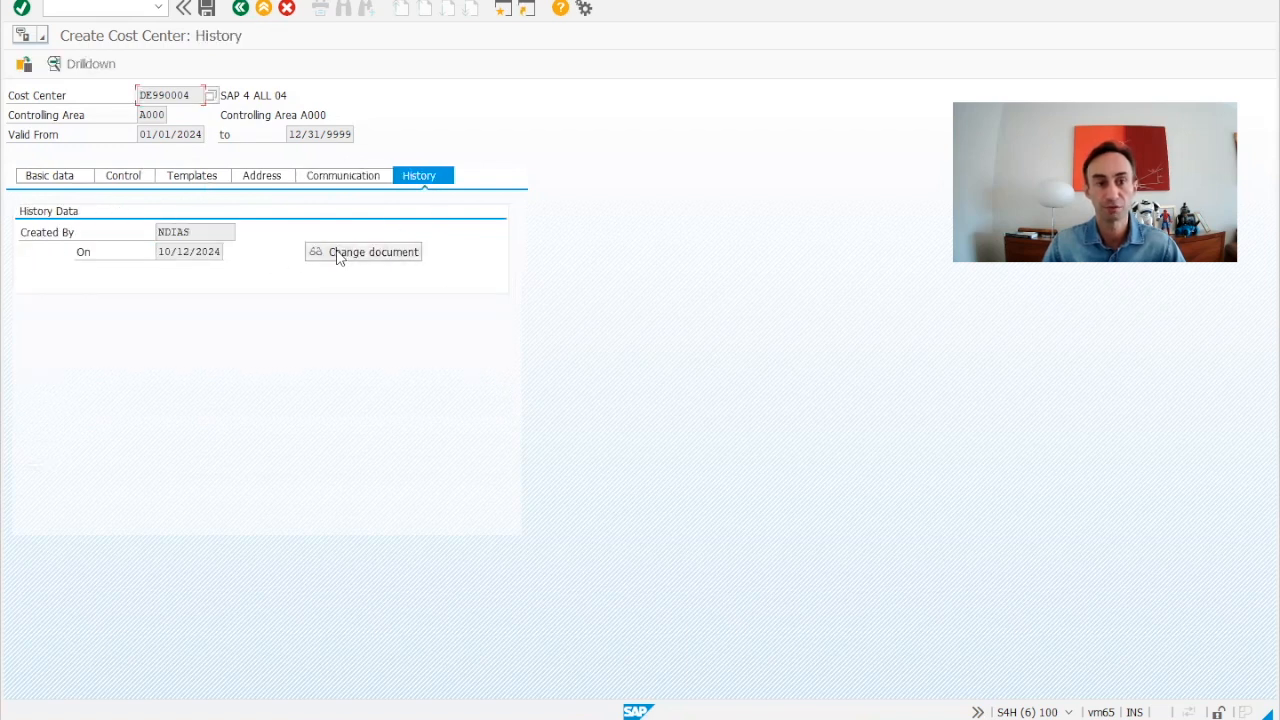
pyautogui.click(208, 9)
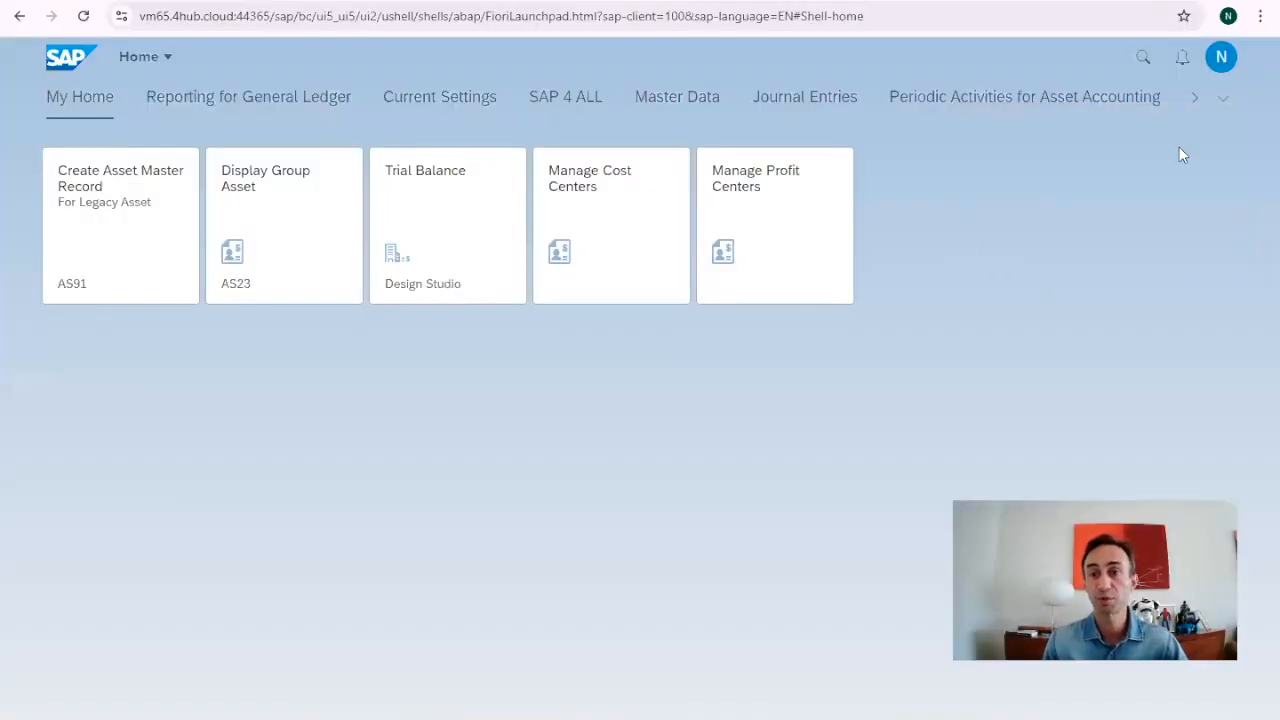
# Search the launchpad for 'manage c' and dismiss the app suggestions.
pyautogui.click(1143, 57)
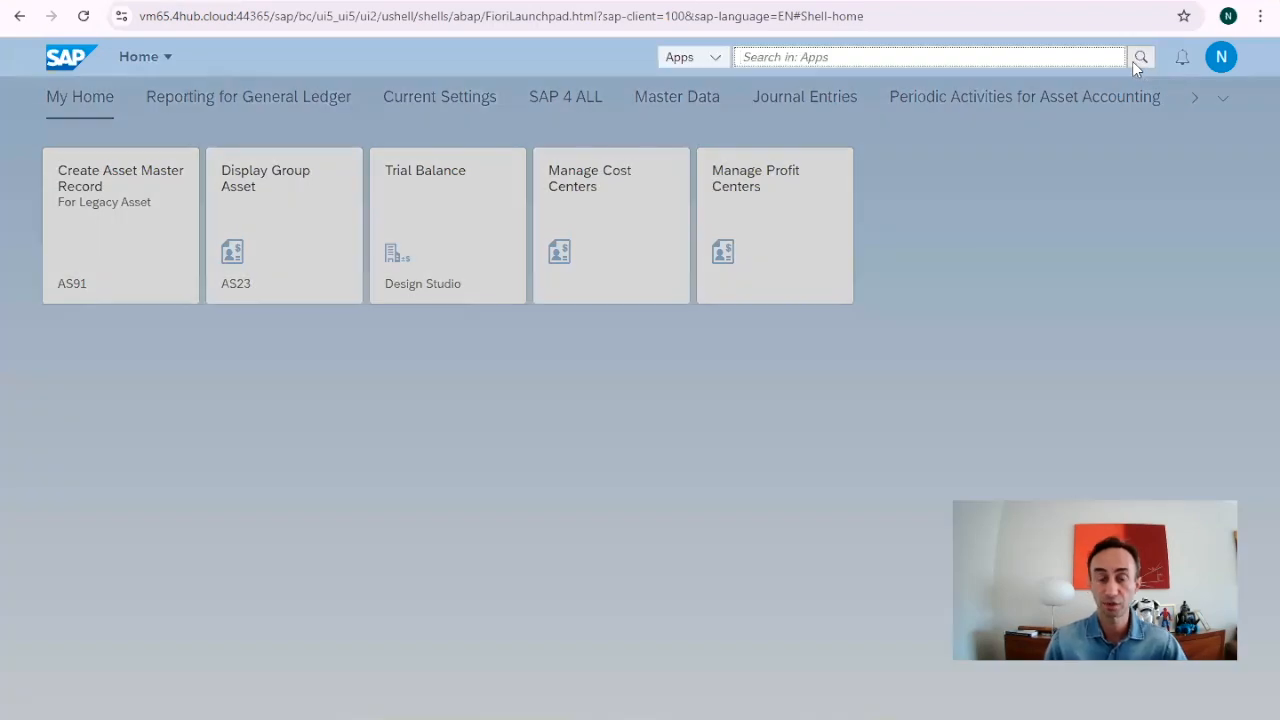
pyautogui.write('man')
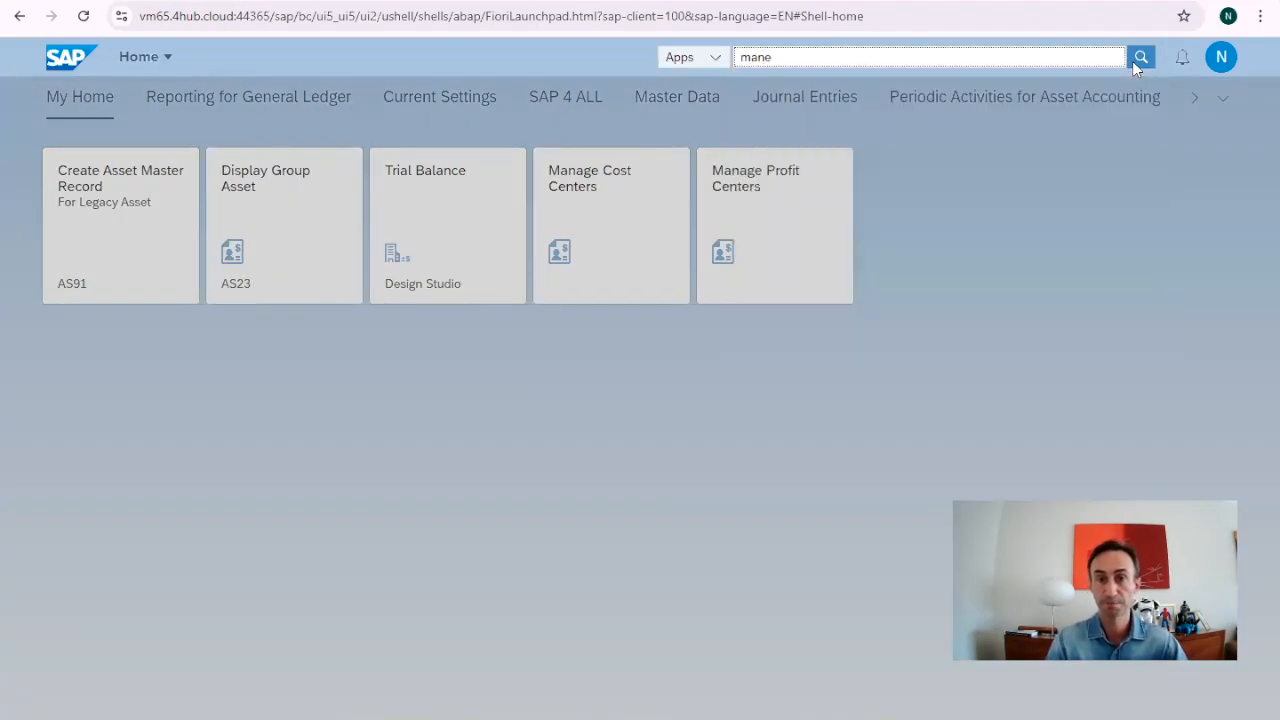
pyautogui.write('age cos')
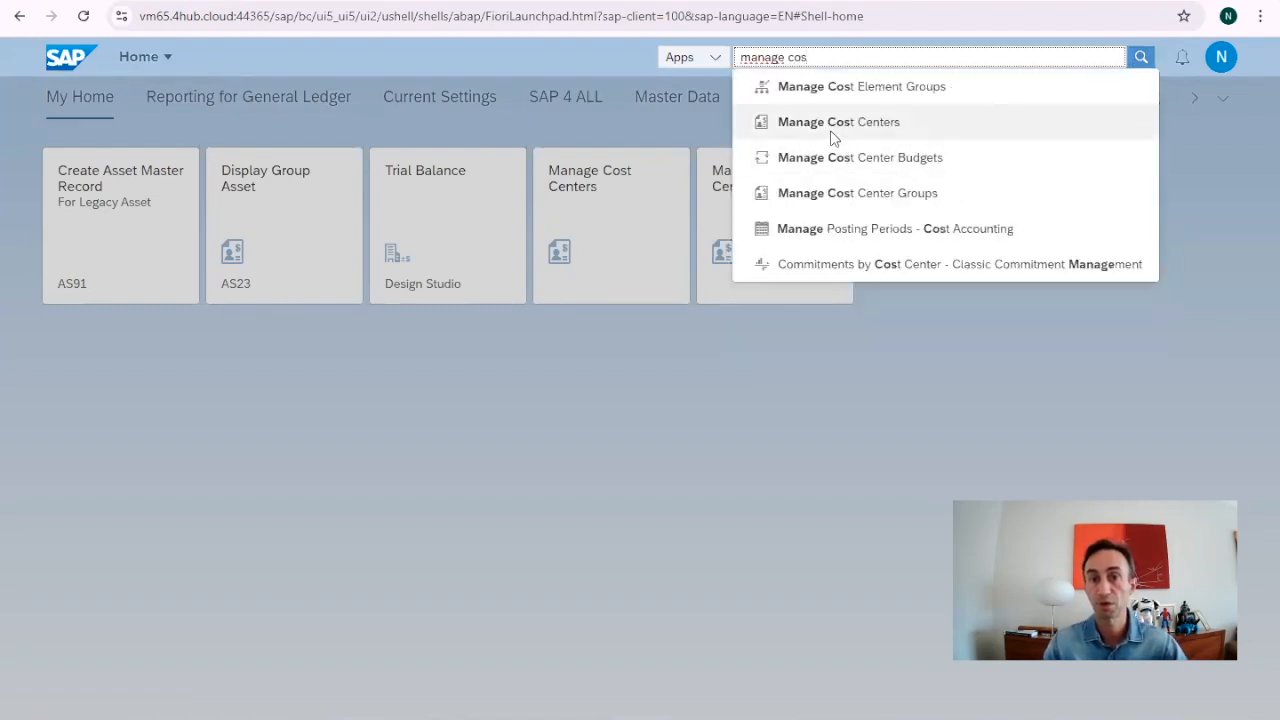
pyautogui.click(798, 356)
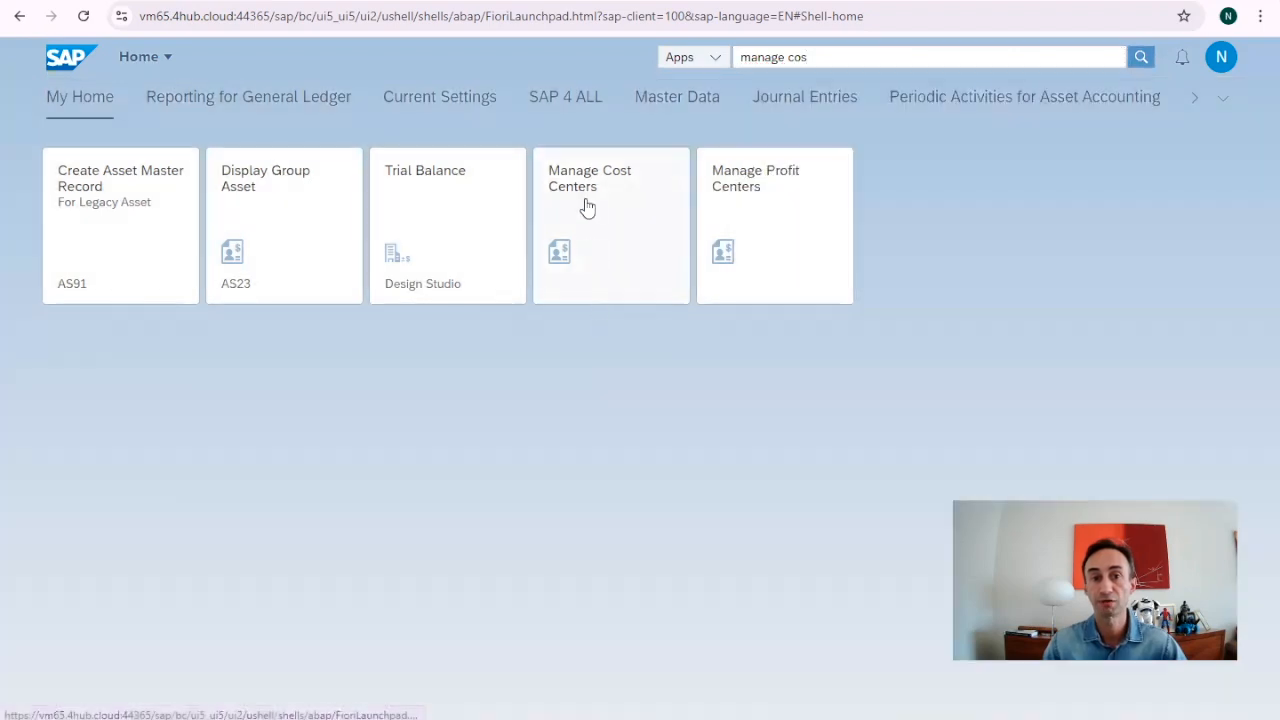
# Browse the SAP 4 ALL and My Home groups, then show the user menu.
pyautogui.click(577, 108)
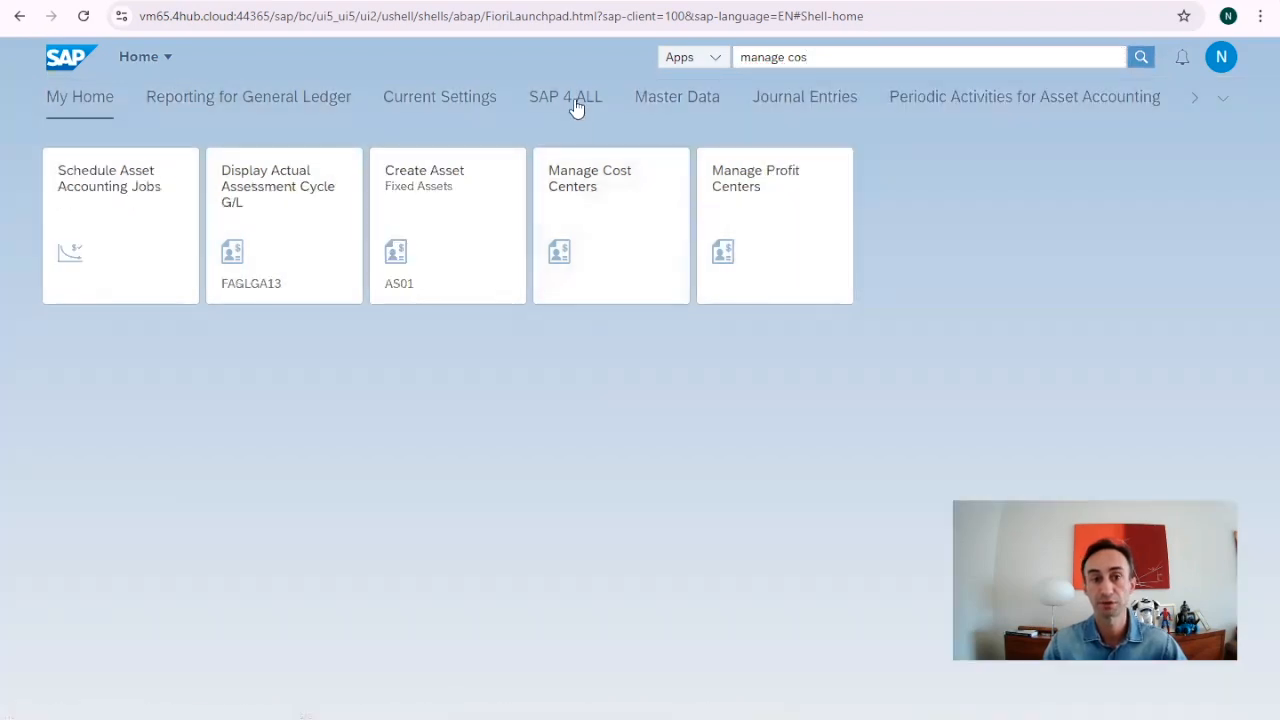
pyautogui.click(66, 97)
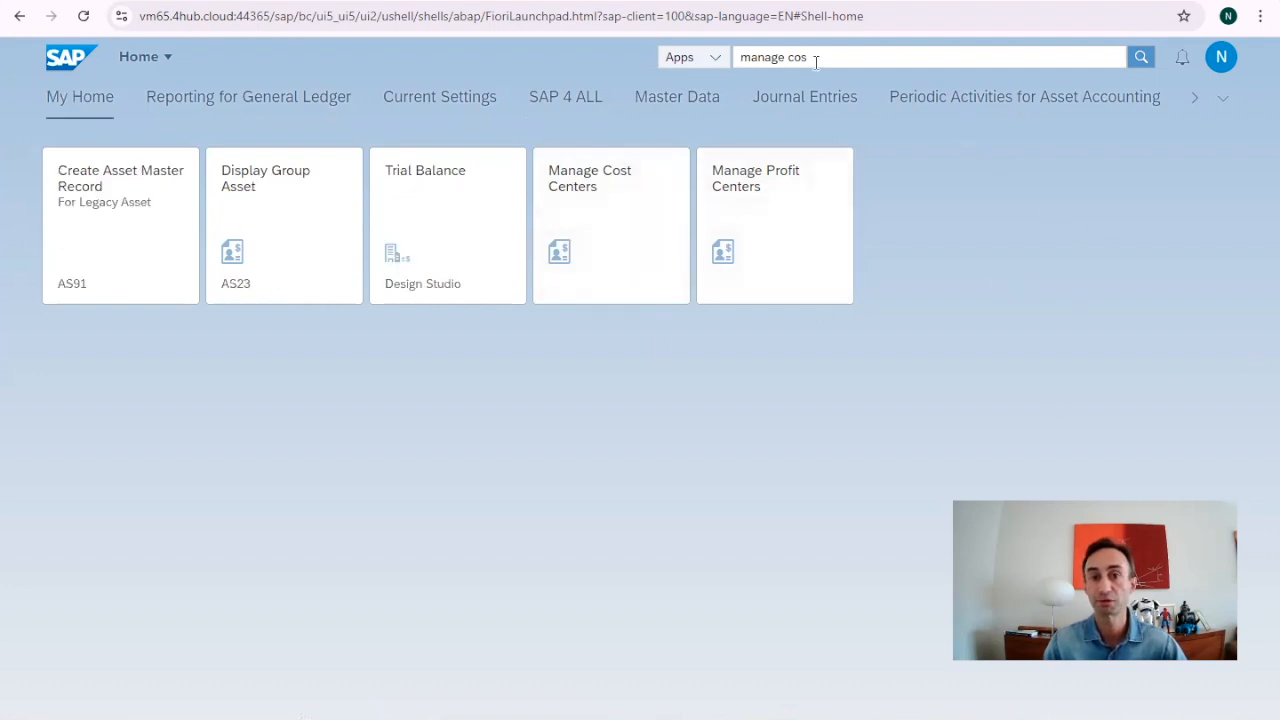
pyautogui.click(838, 399)
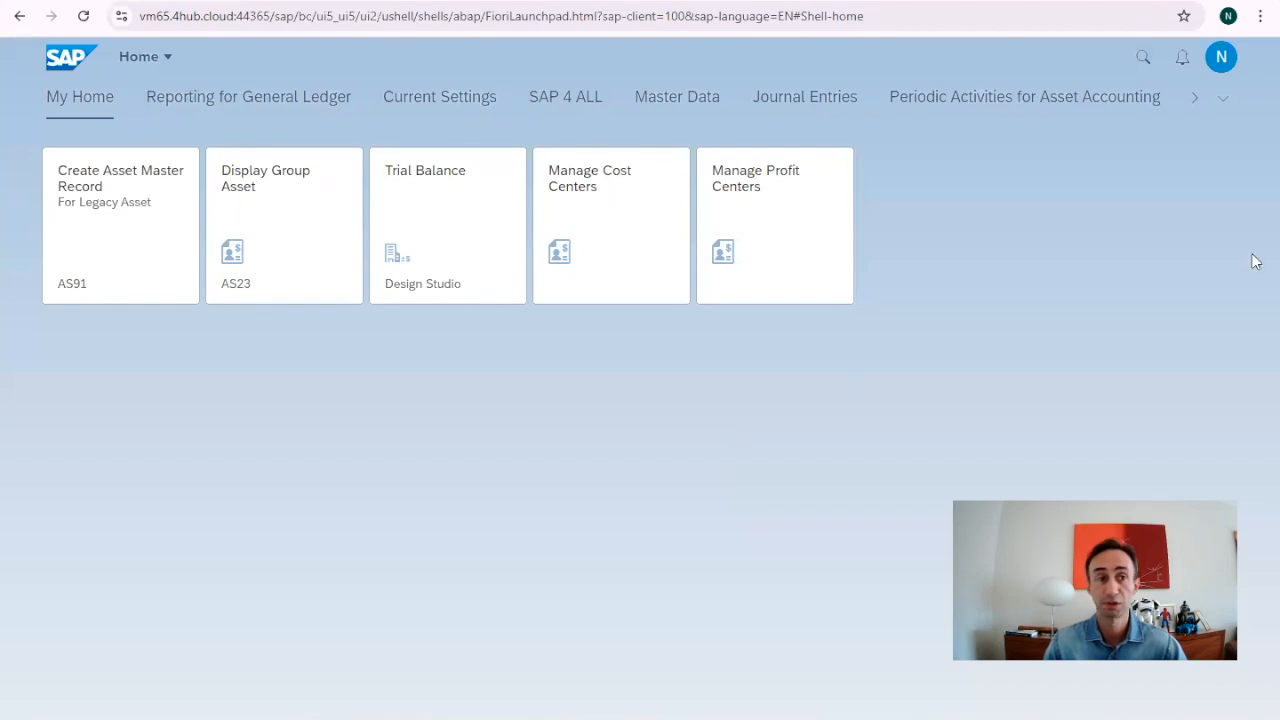
pyautogui.click(1219, 66)
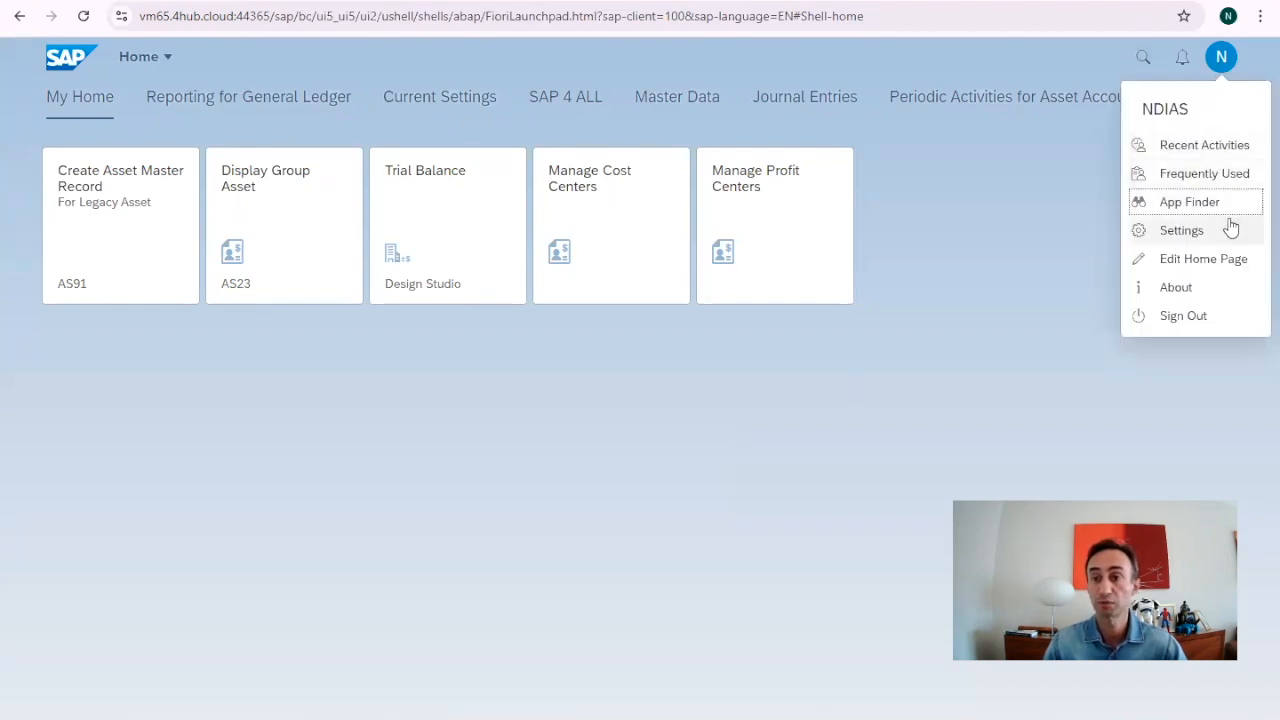
# Search the App Finder catalog for 'manage cost'.
pyautogui.click(1183, 206)
pyautogui.click(1113, 100)
pyautogui.write('cos')
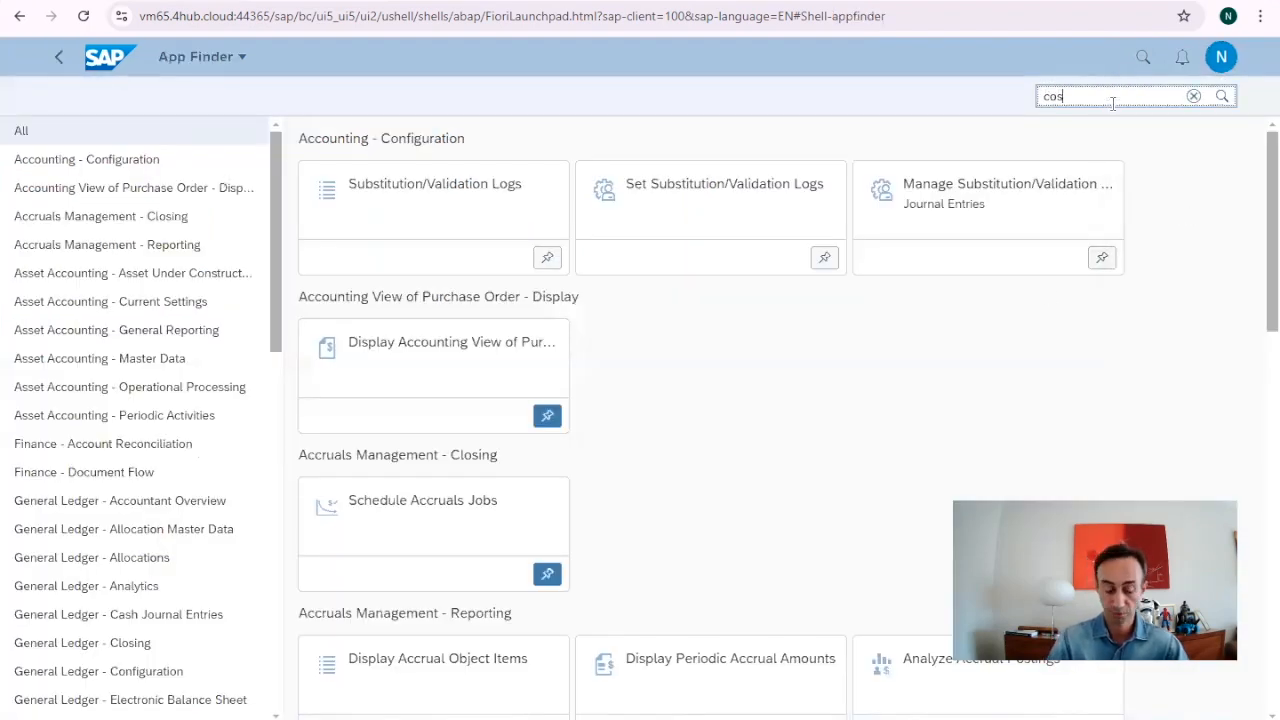
pyautogui.write('t')
pyautogui.press('BackSpace')
pyautogui.press('BackSpace')
pyautogui.press('BackSpace')
pyautogui.press('BackSpace')
pyautogui.write('manage')
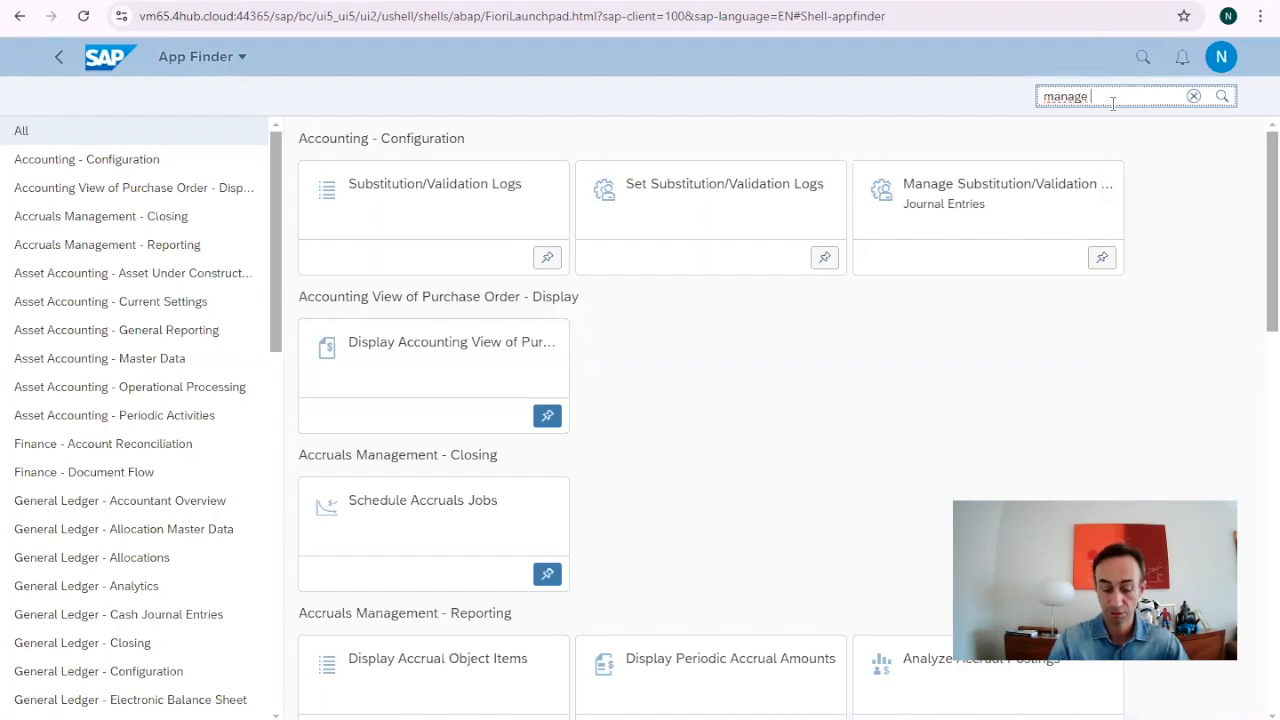
pyautogui.write(' cost')
pyautogui.press('Return')
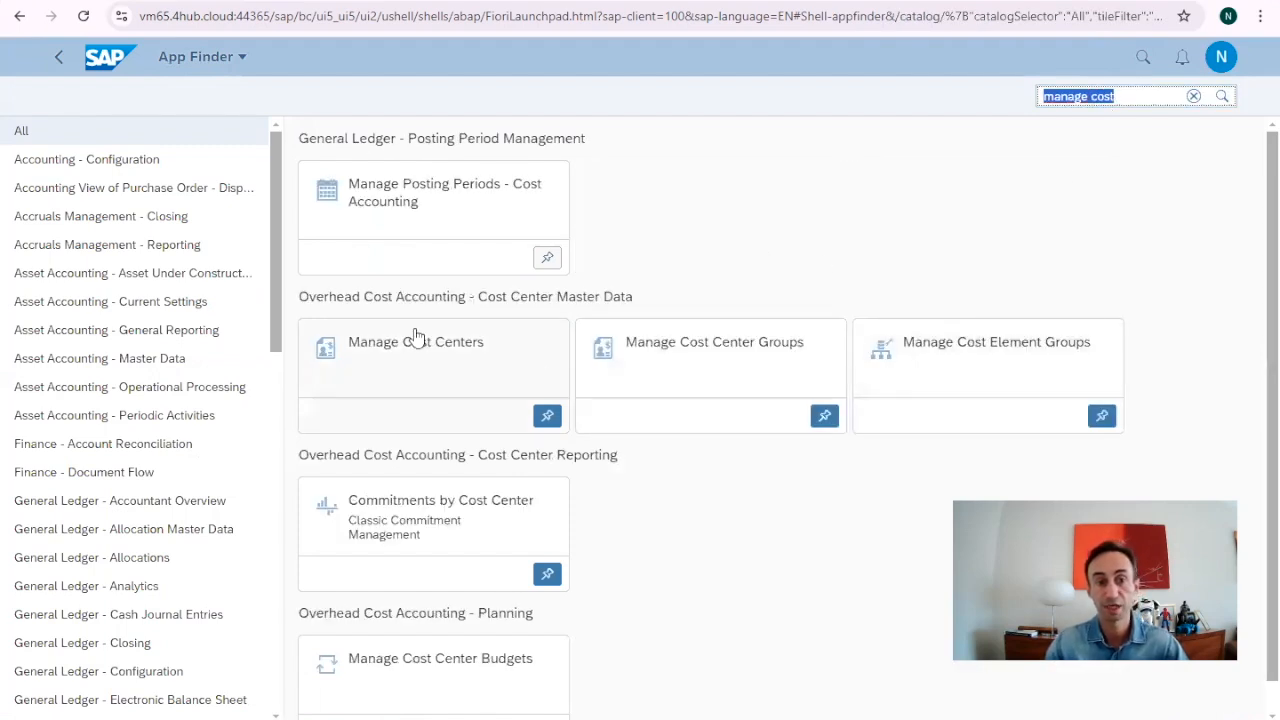
# Check that Manage Cost Centers is in My Home, SAP 4 ALL and Master Data.
pyautogui.click(547, 416)
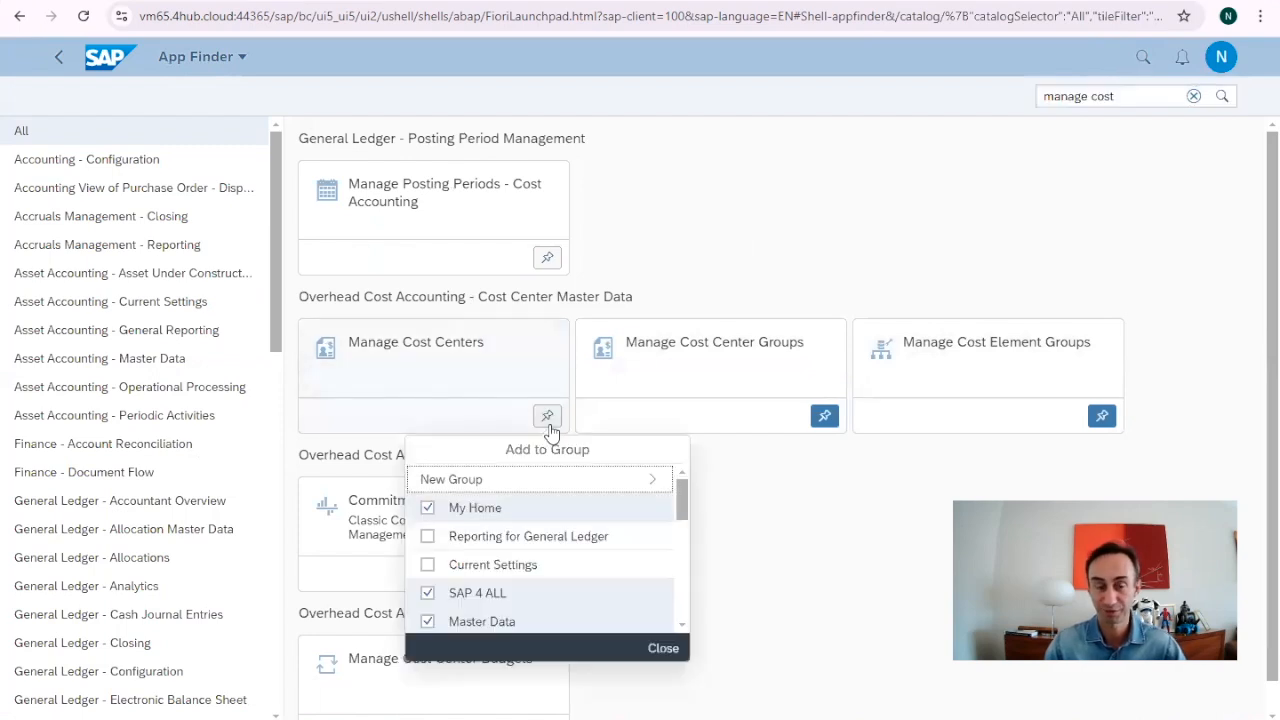
pyautogui.scroll(-5, 586, 528)
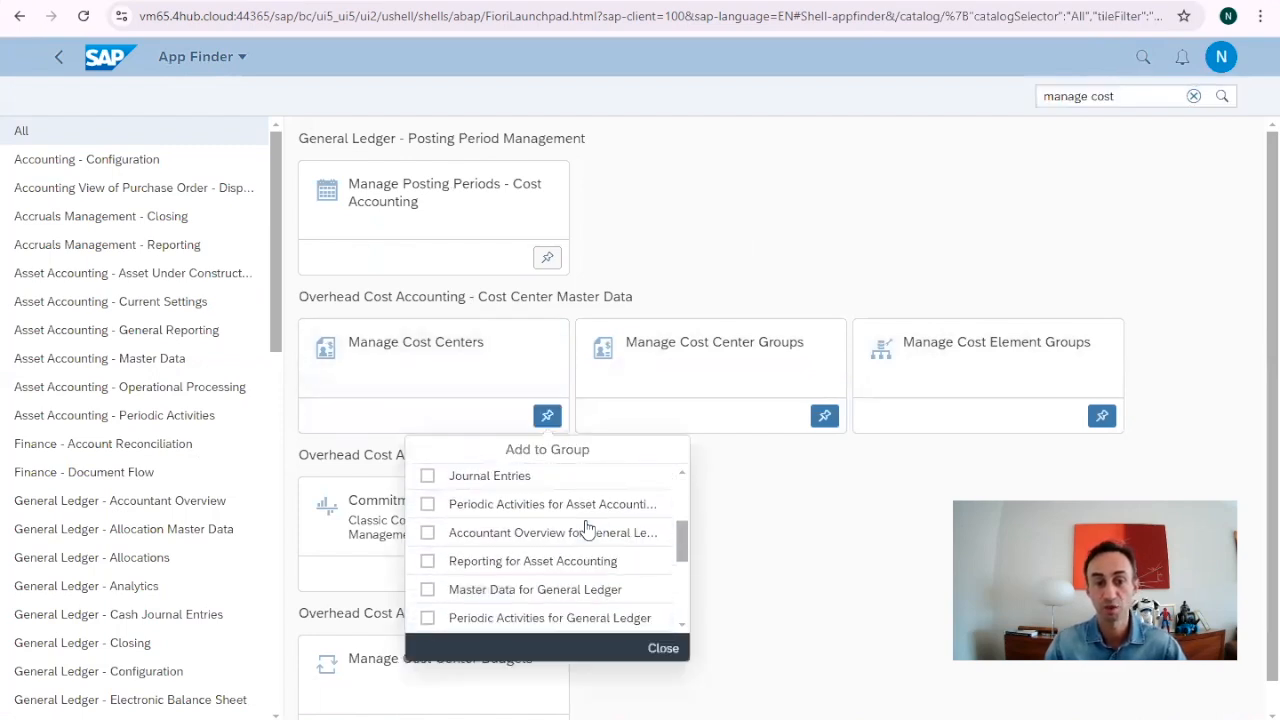
pyautogui.scroll(5, 430, 530)
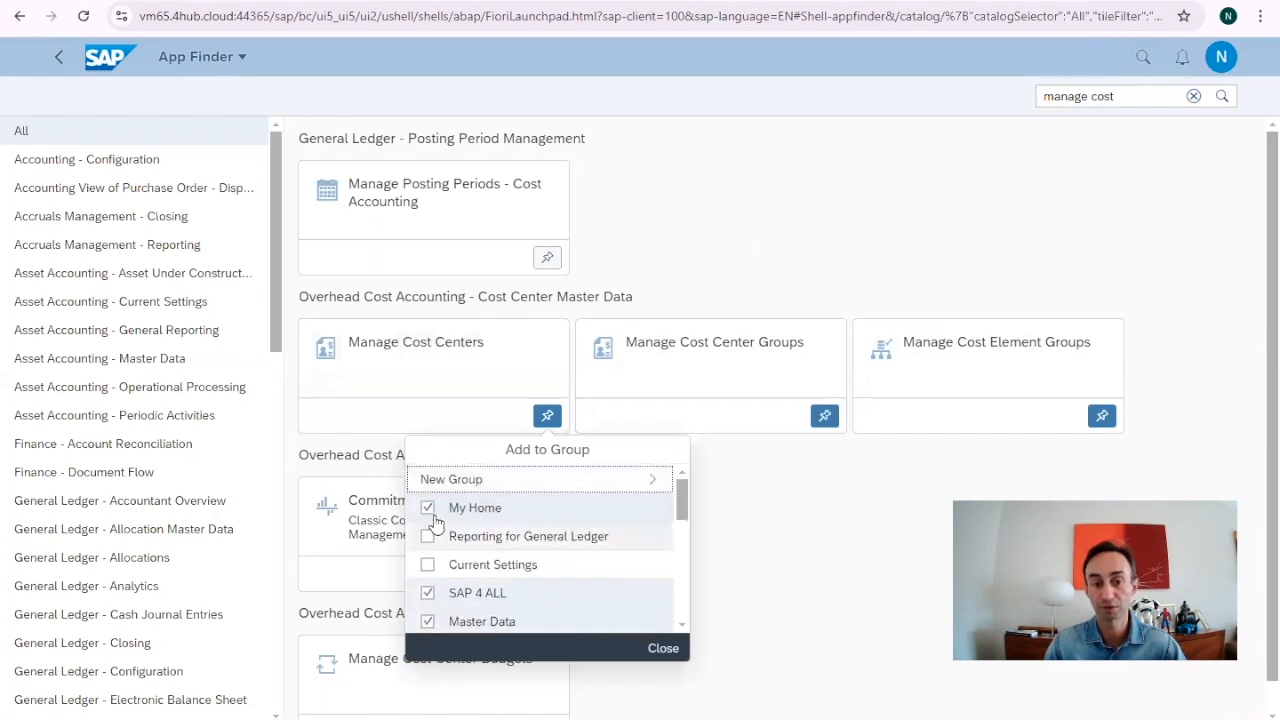
pyautogui.scroll(-5, 494, 534)
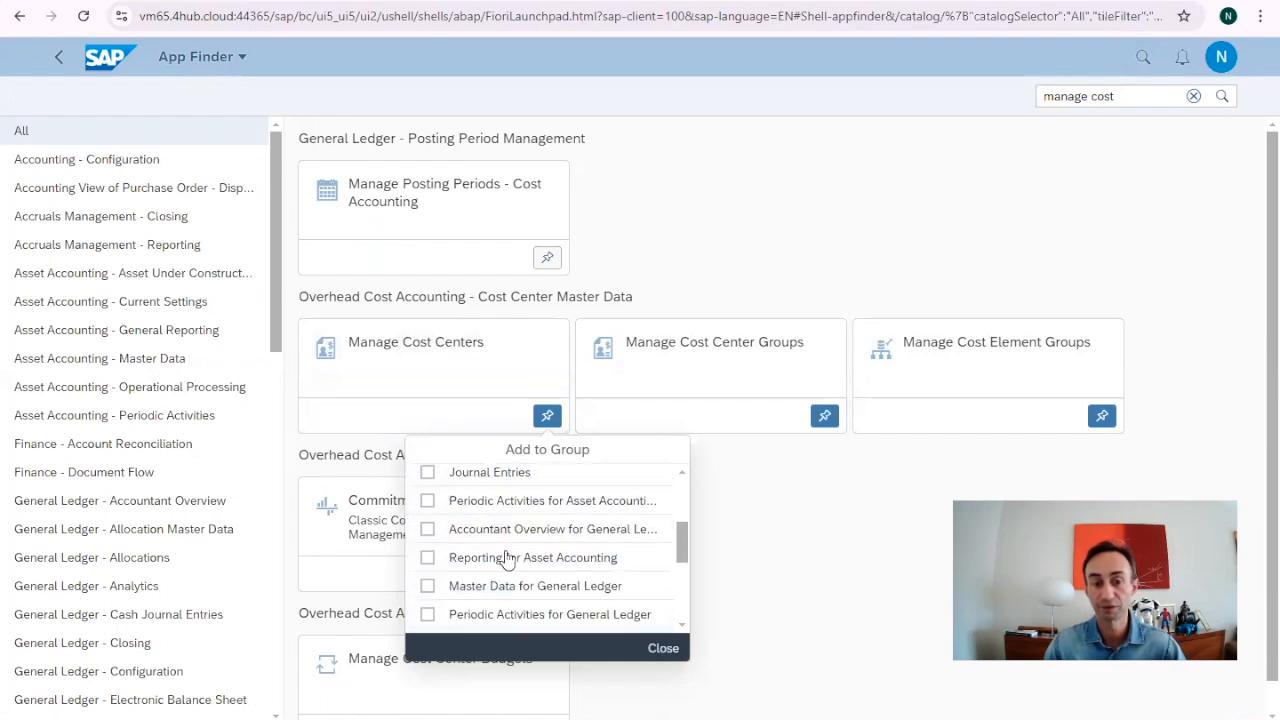
pyautogui.click(663, 650)
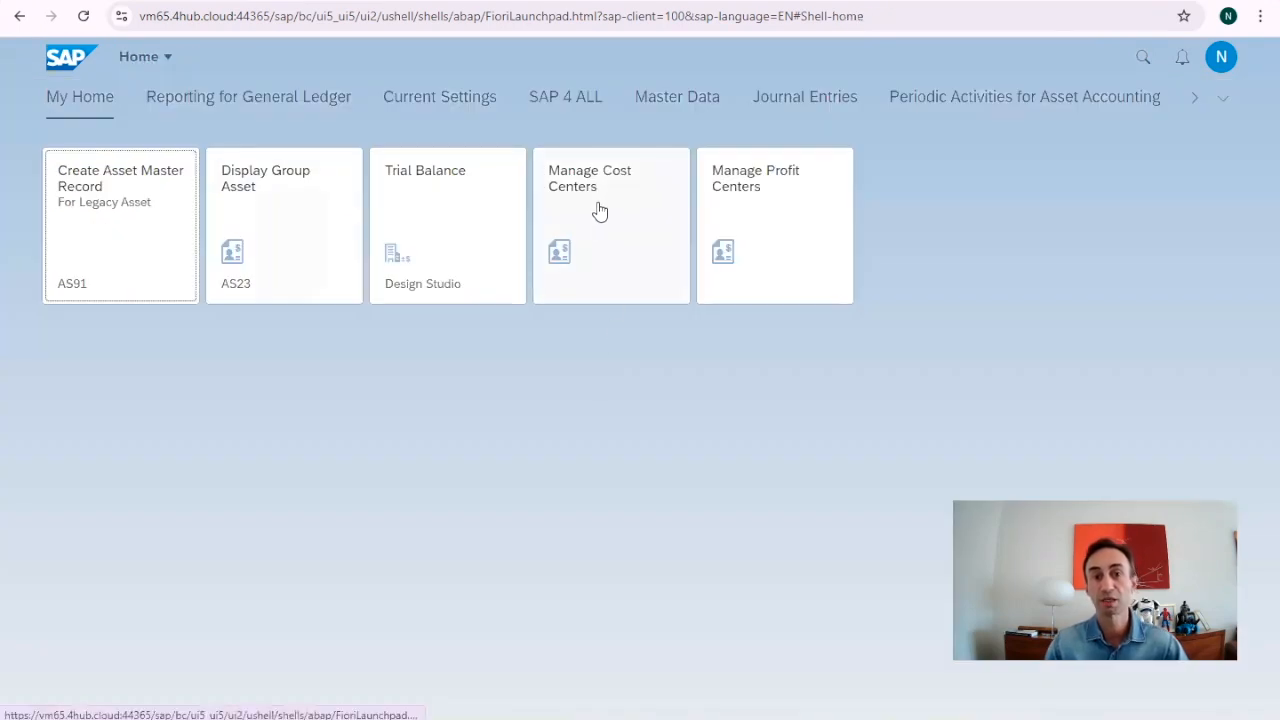
# Launch Manage Cost Centers, drop the S400 company code filter and list all 203 cost centers.
pyautogui.click(599, 210)
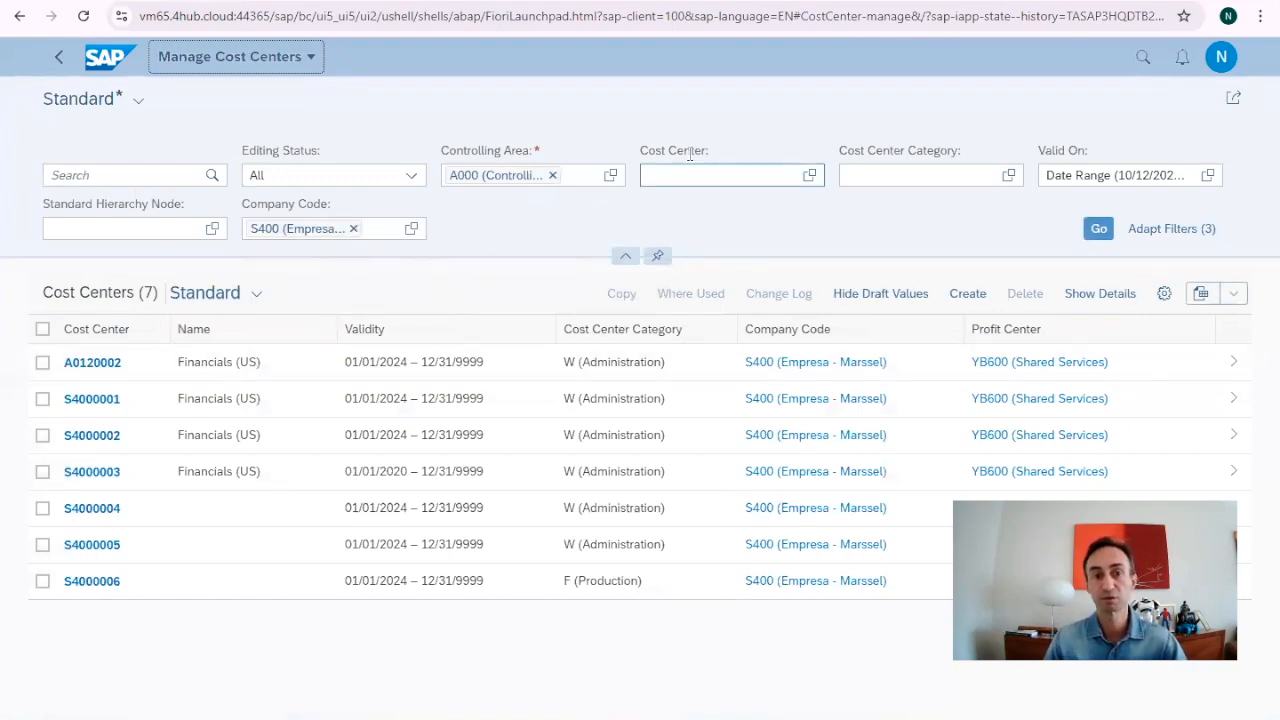
pyautogui.click(353, 229)
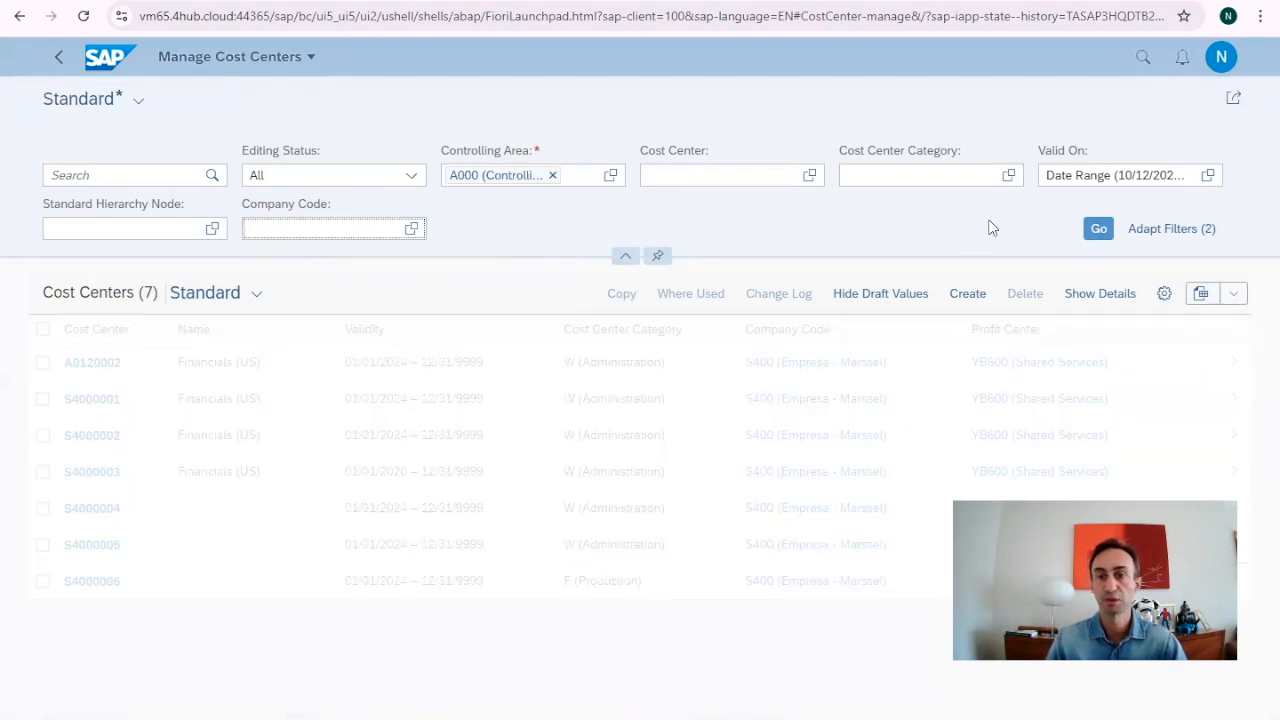
pyautogui.click(1098, 232)
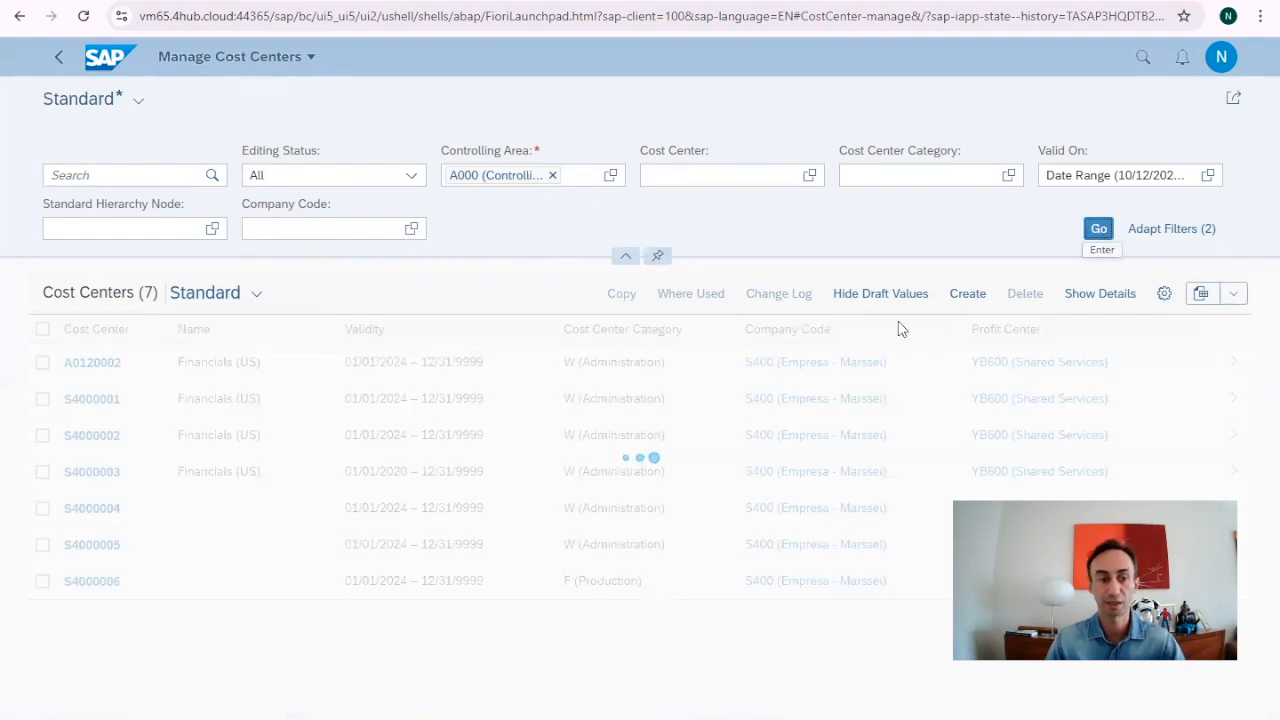
pyautogui.scroll(-5, 314, 543)
# Filter the list to cost center DE990003 using a DE* search and select its row.
pyautogui.scroll(5, 314, 543)
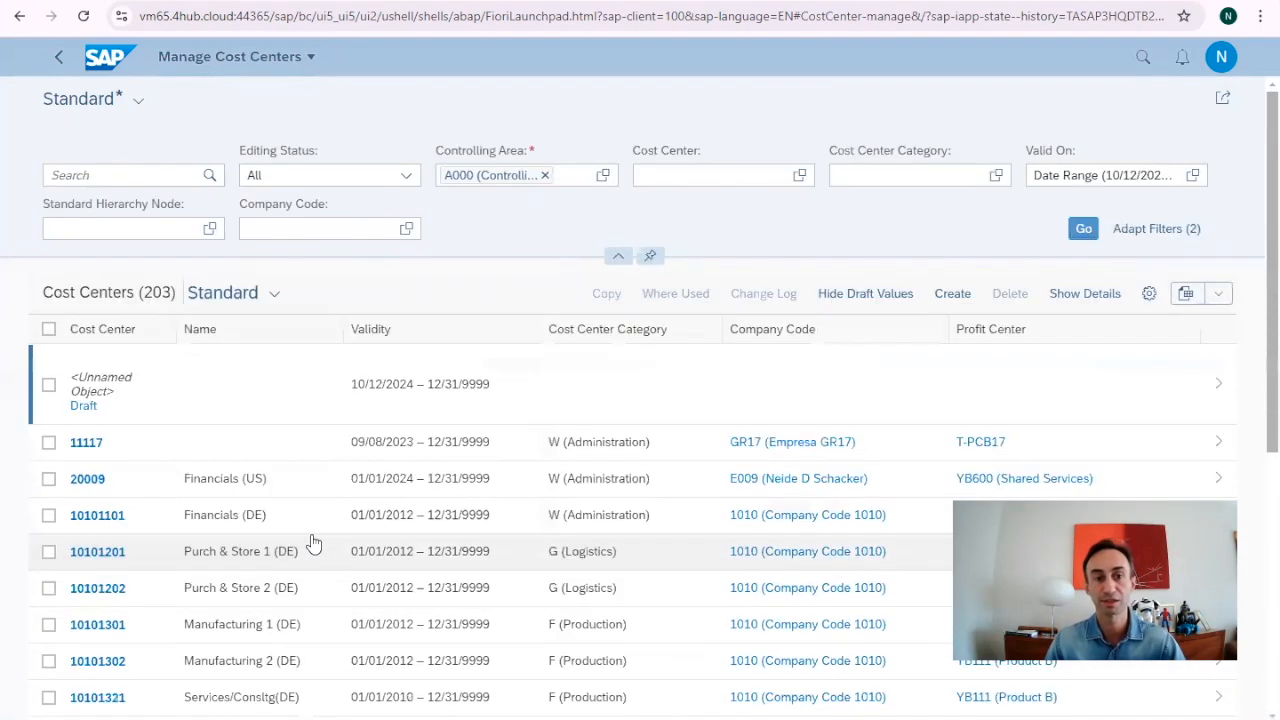
pyautogui.click(690, 180)
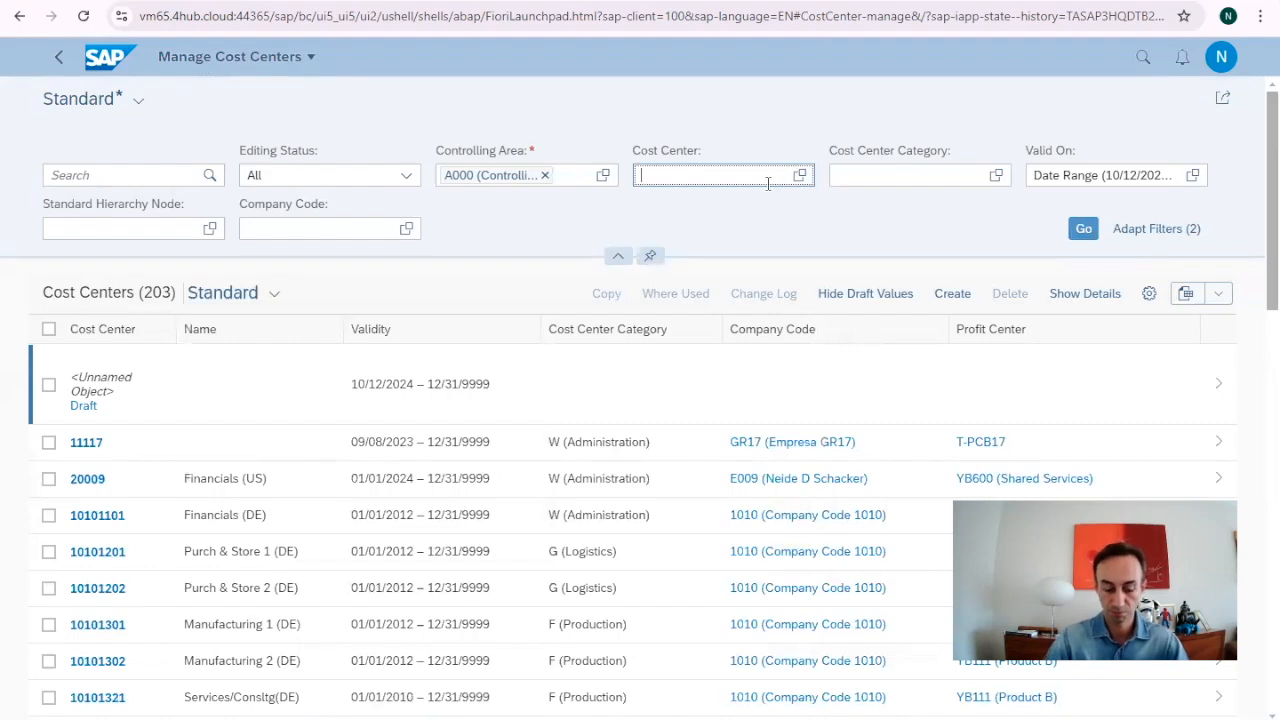
pyautogui.write('*')
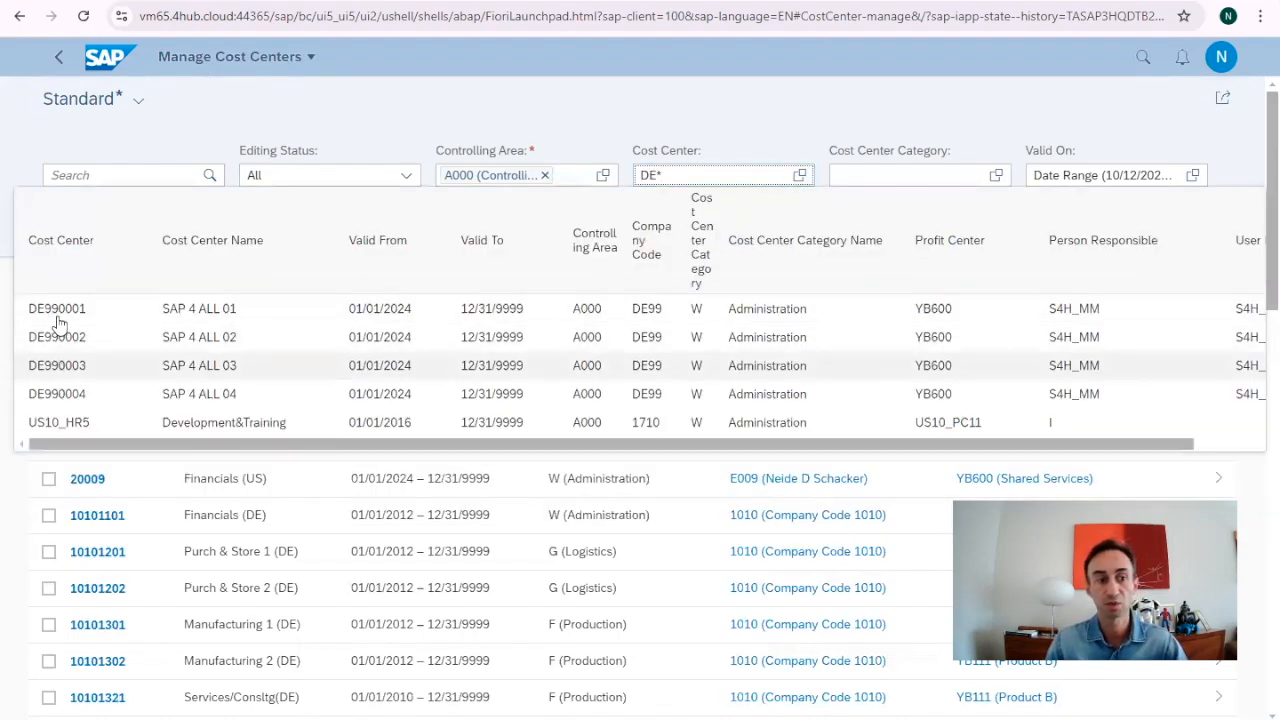
pyautogui.click(67, 370)
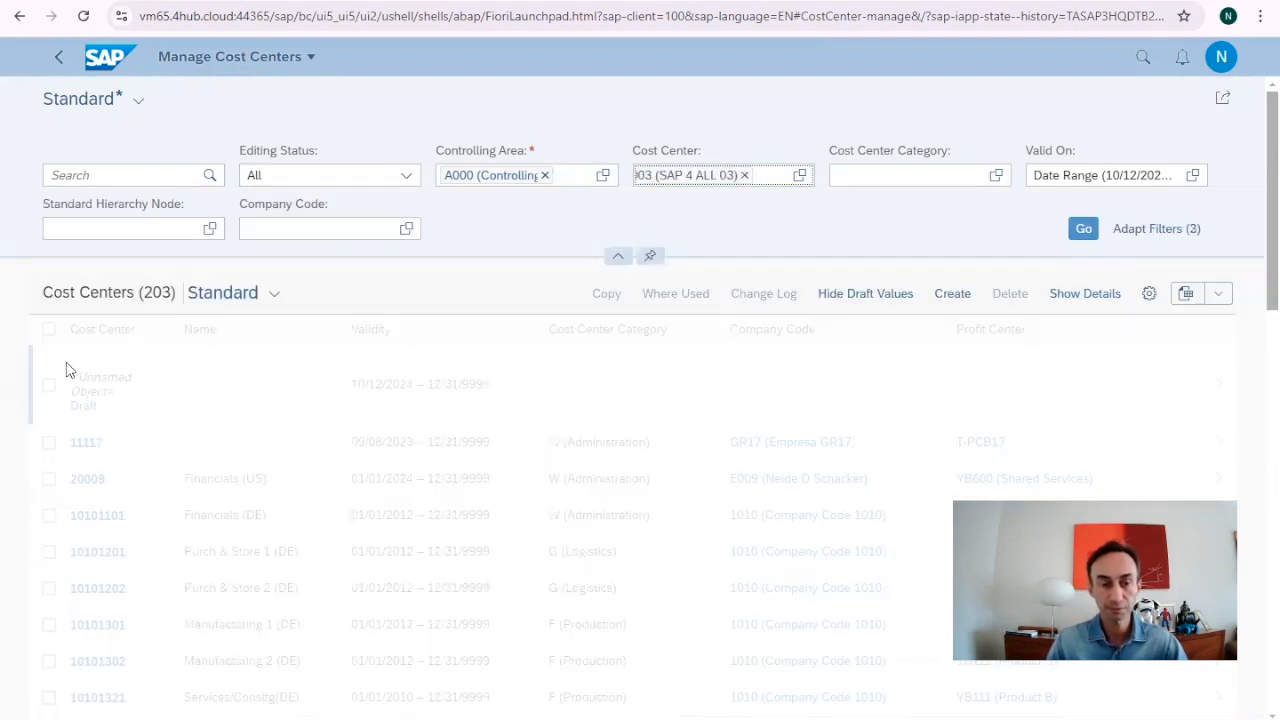
pyautogui.click(1080, 234)
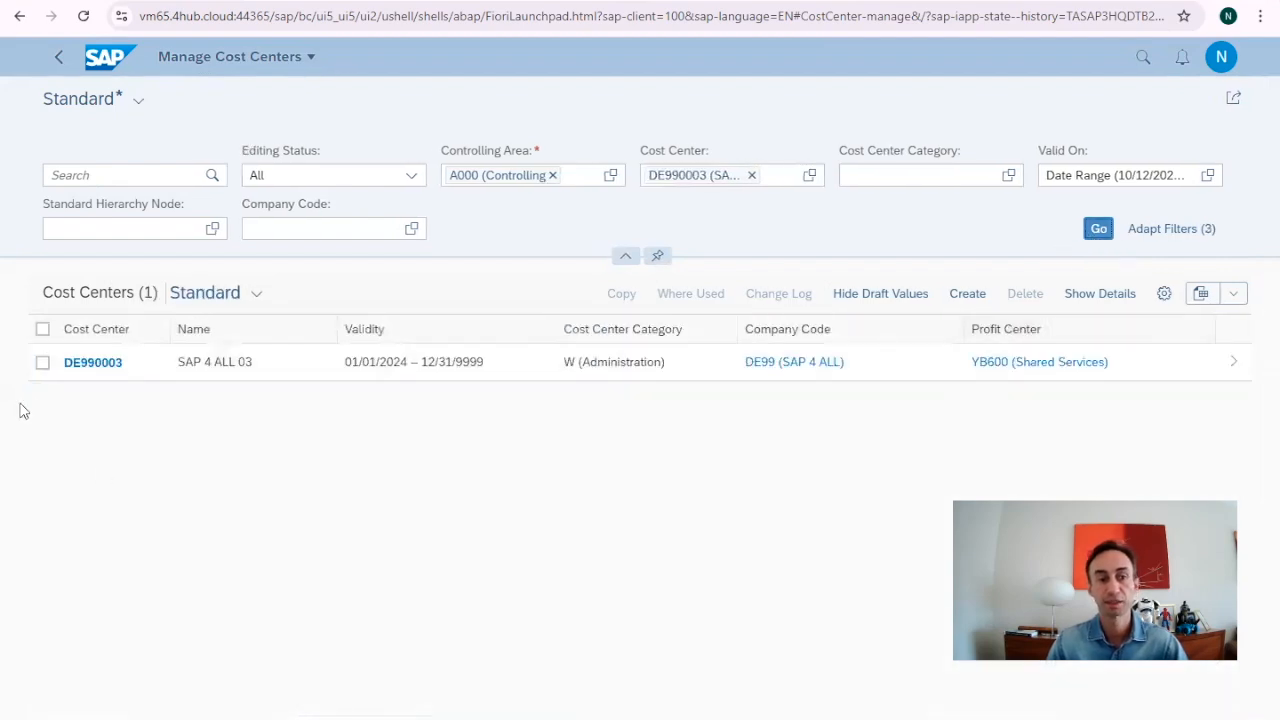
pyautogui.click(40, 364)
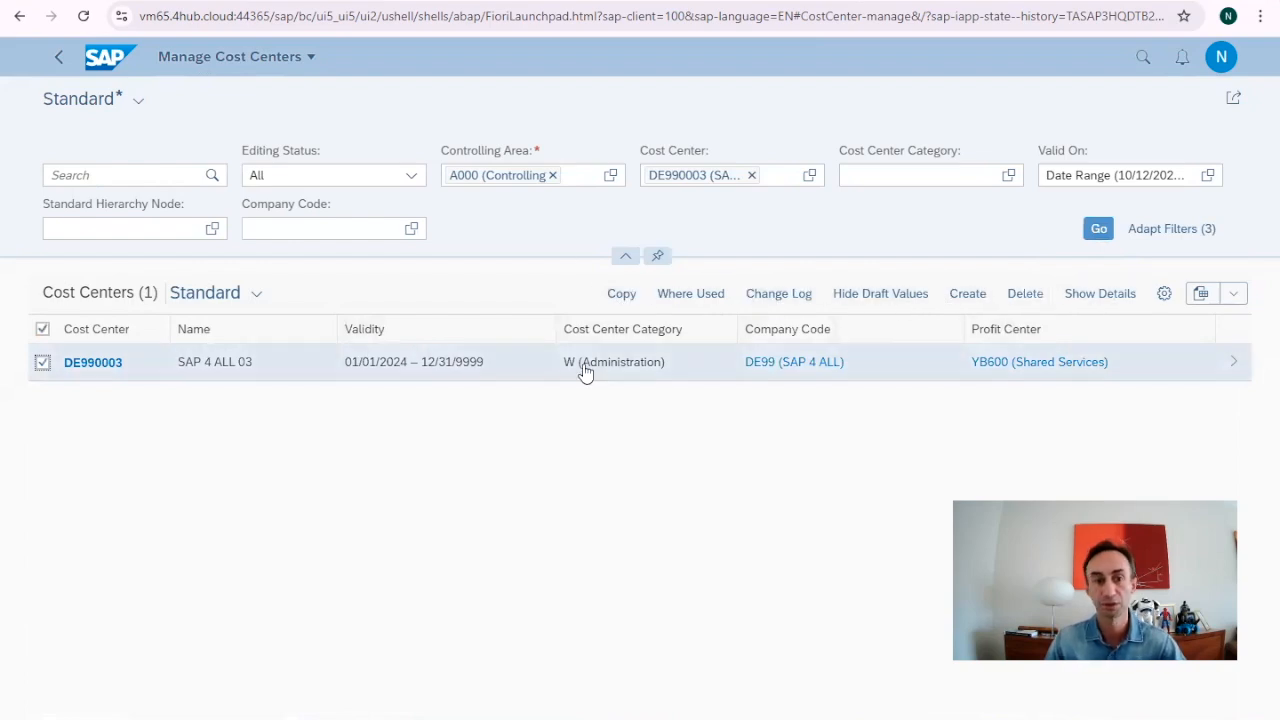
# Copy SAP 4 ALL 03 into a new cost center and enter the ID DE990005.
pyautogui.click(623, 300)
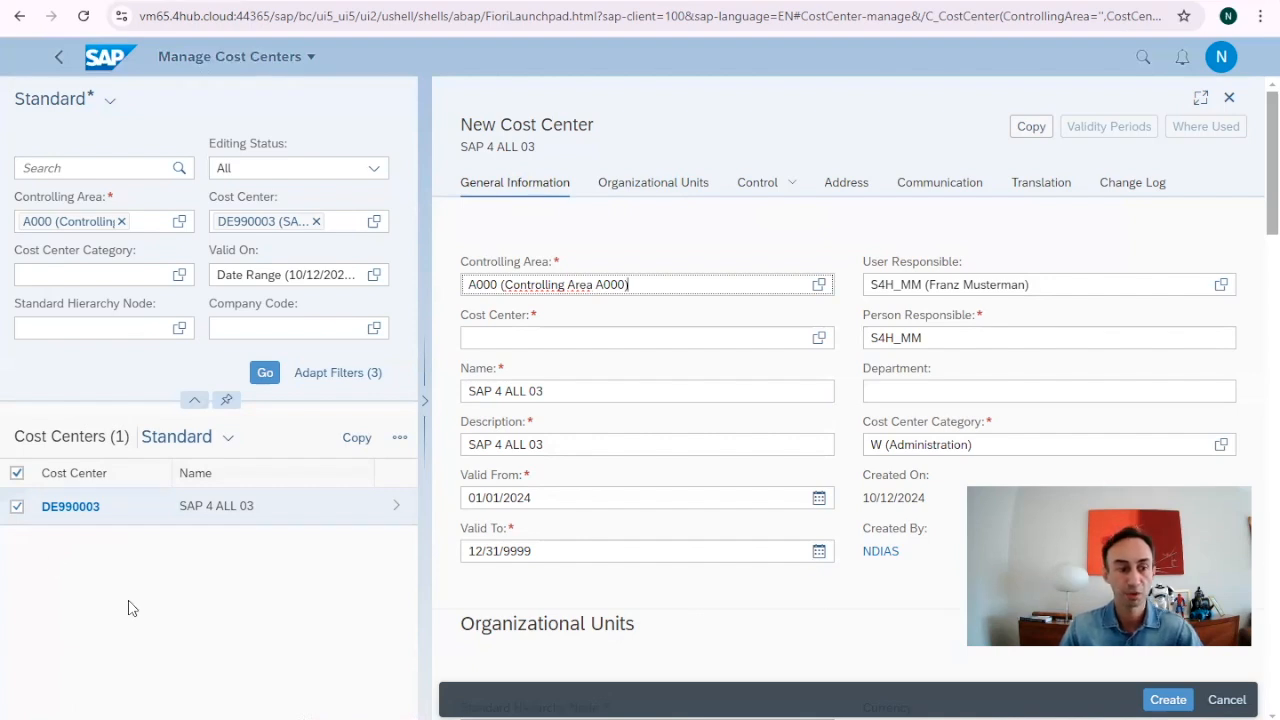
pyautogui.click(518, 335)
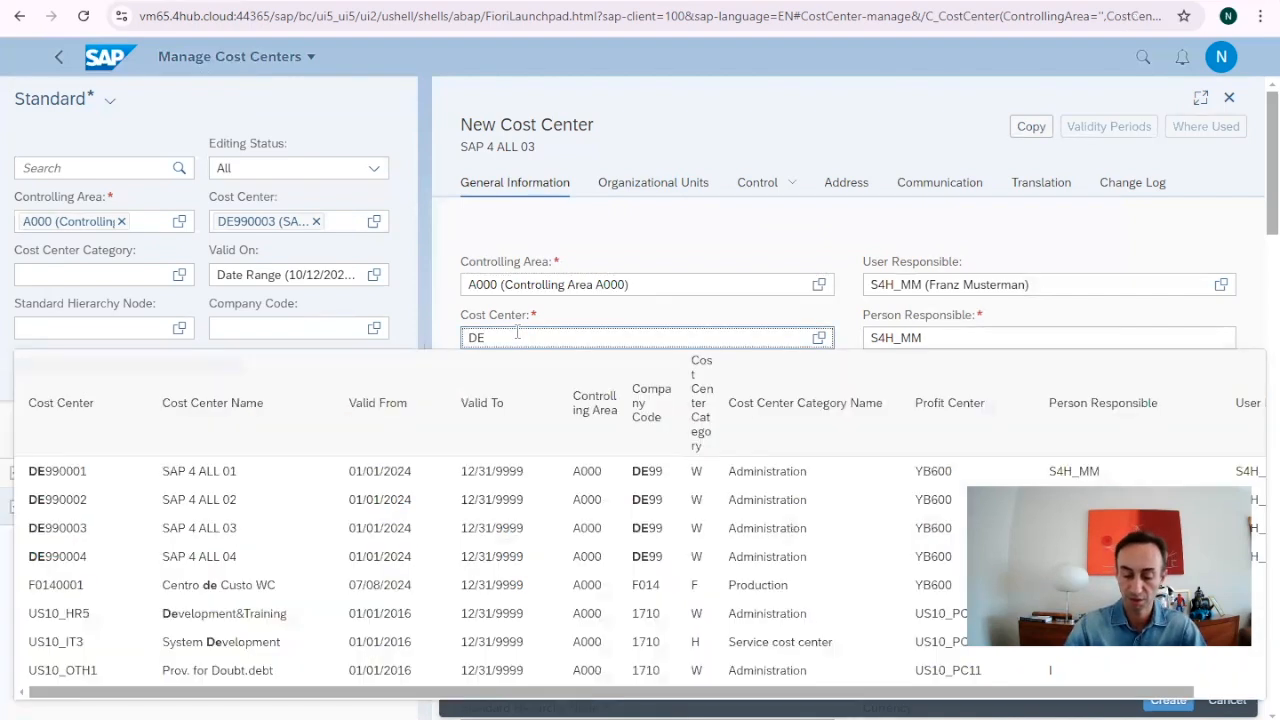
pyautogui.write('DE99')
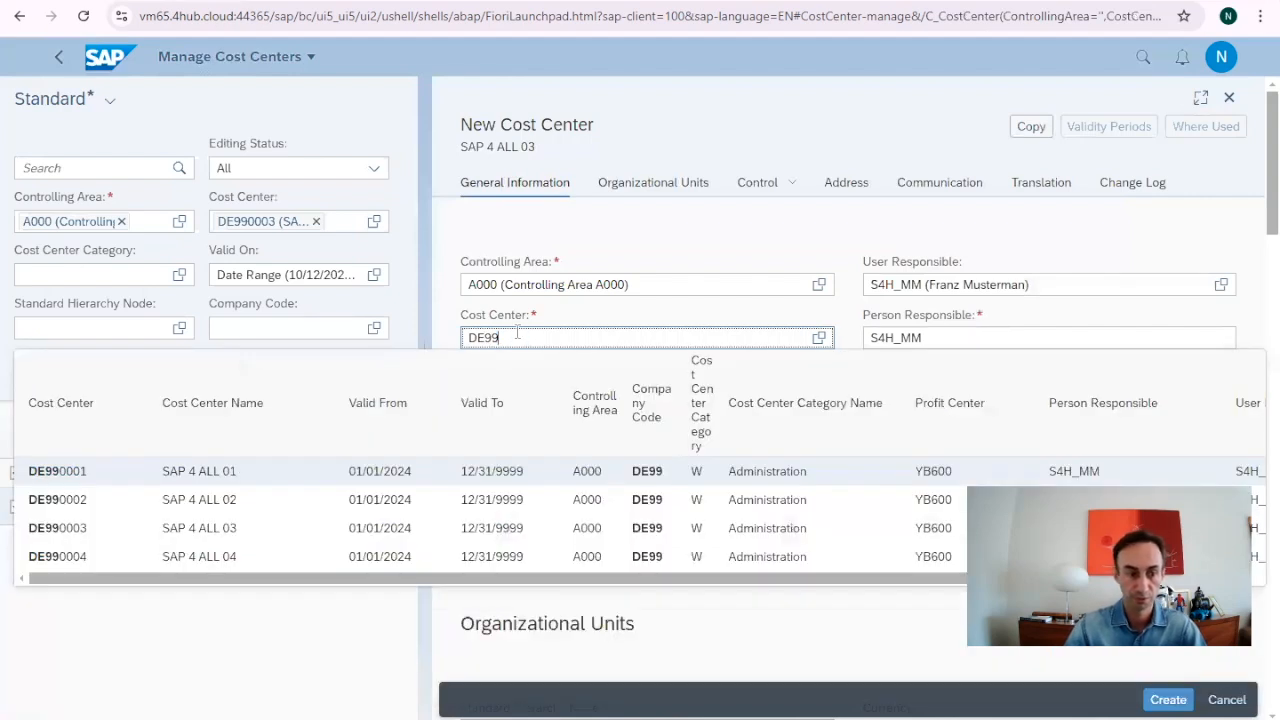
pyautogui.write('0005')
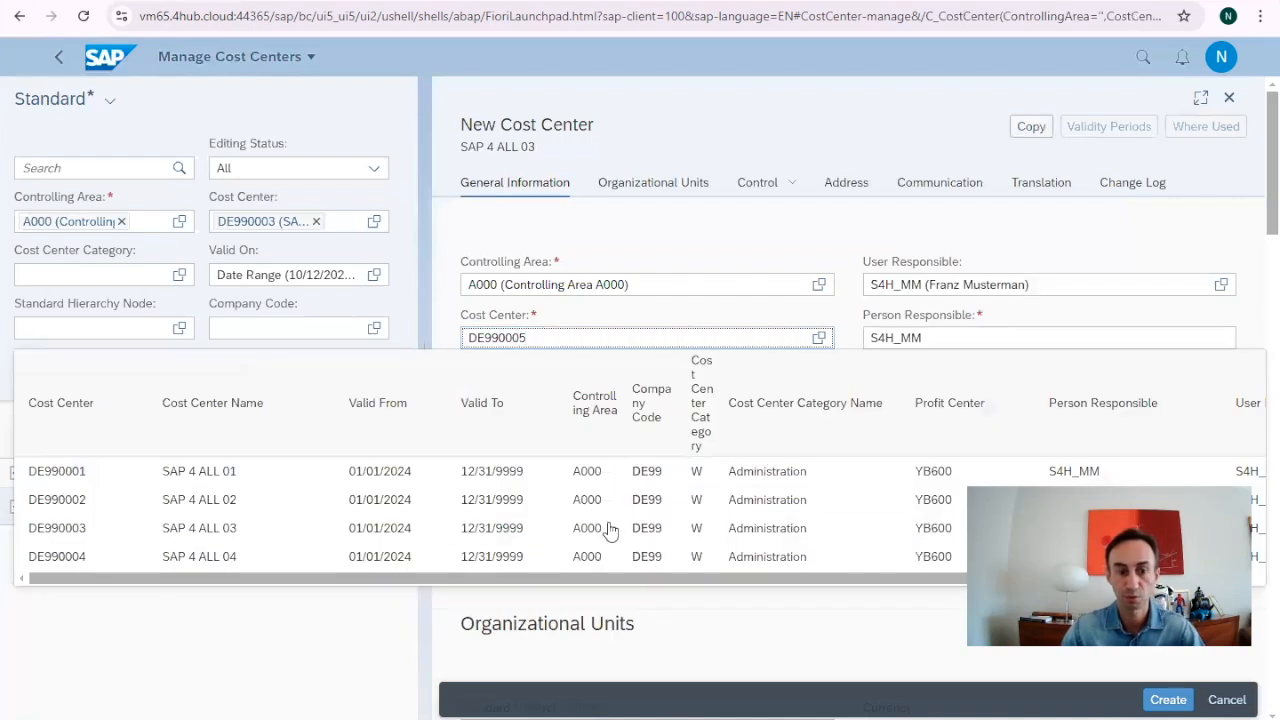
# Name and describe the new cost center 'SAP 4 ALL 05' and pick a different responsible user.
pyautogui.click(359, 651)
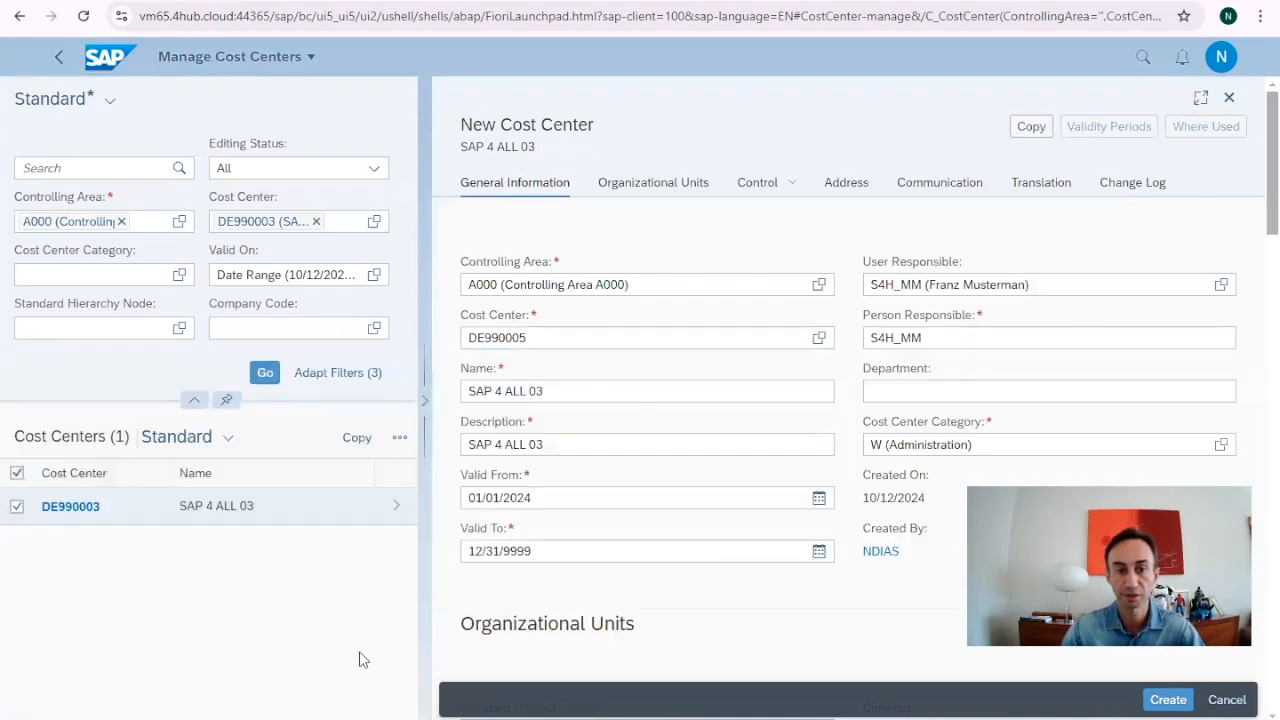
pyautogui.click(579, 394)
pyautogui.click(563, 444)
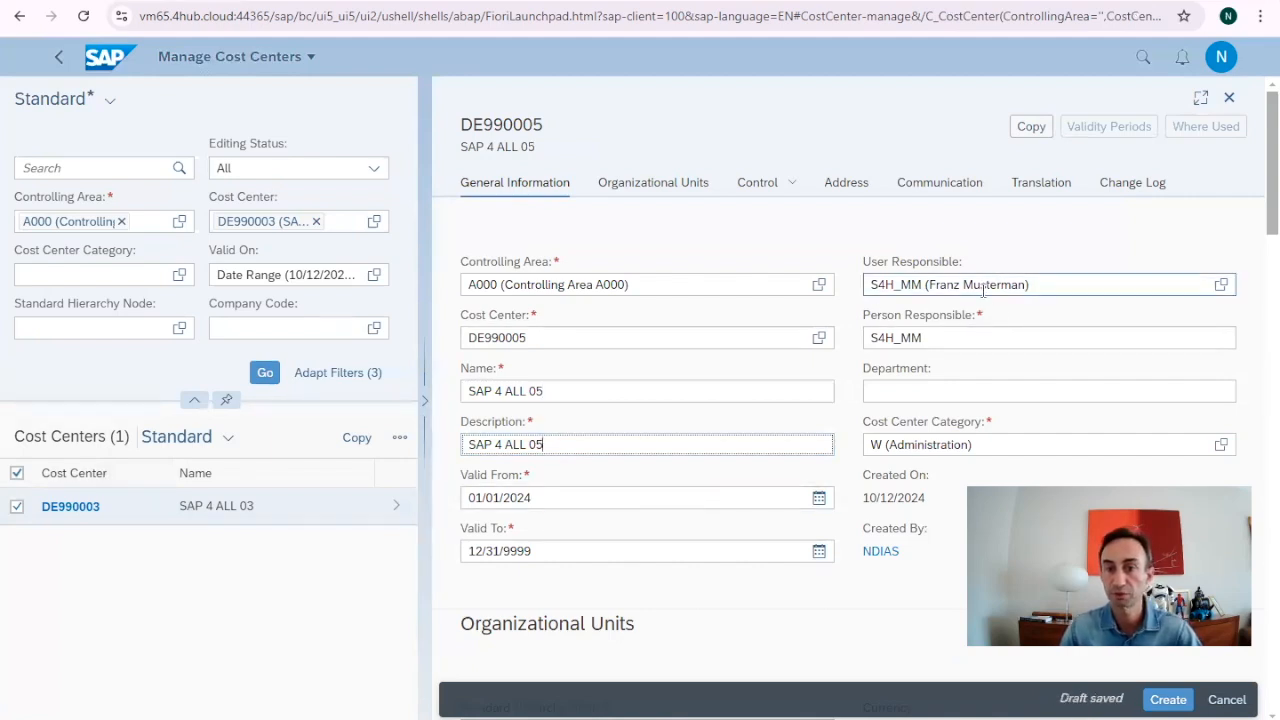
pyautogui.click(1221, 284)
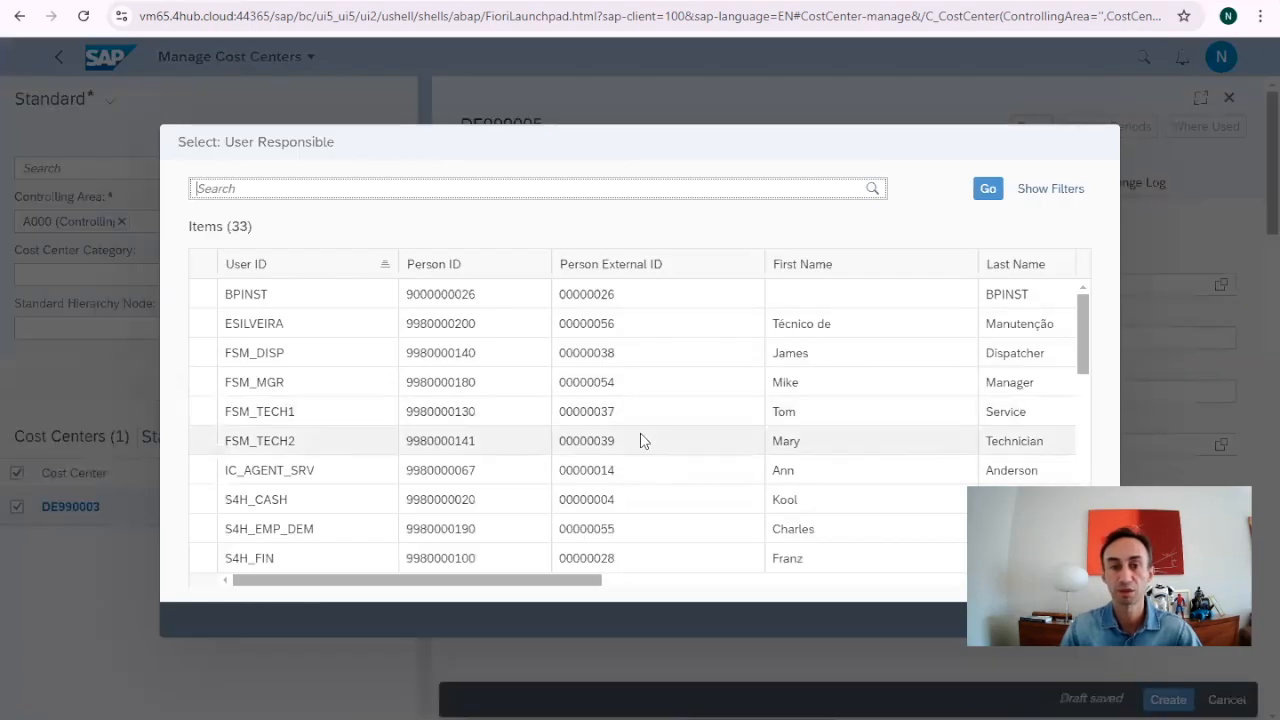
pyautogui.scroll(-2, 640, 437)
pyautogui.click(201, 334)
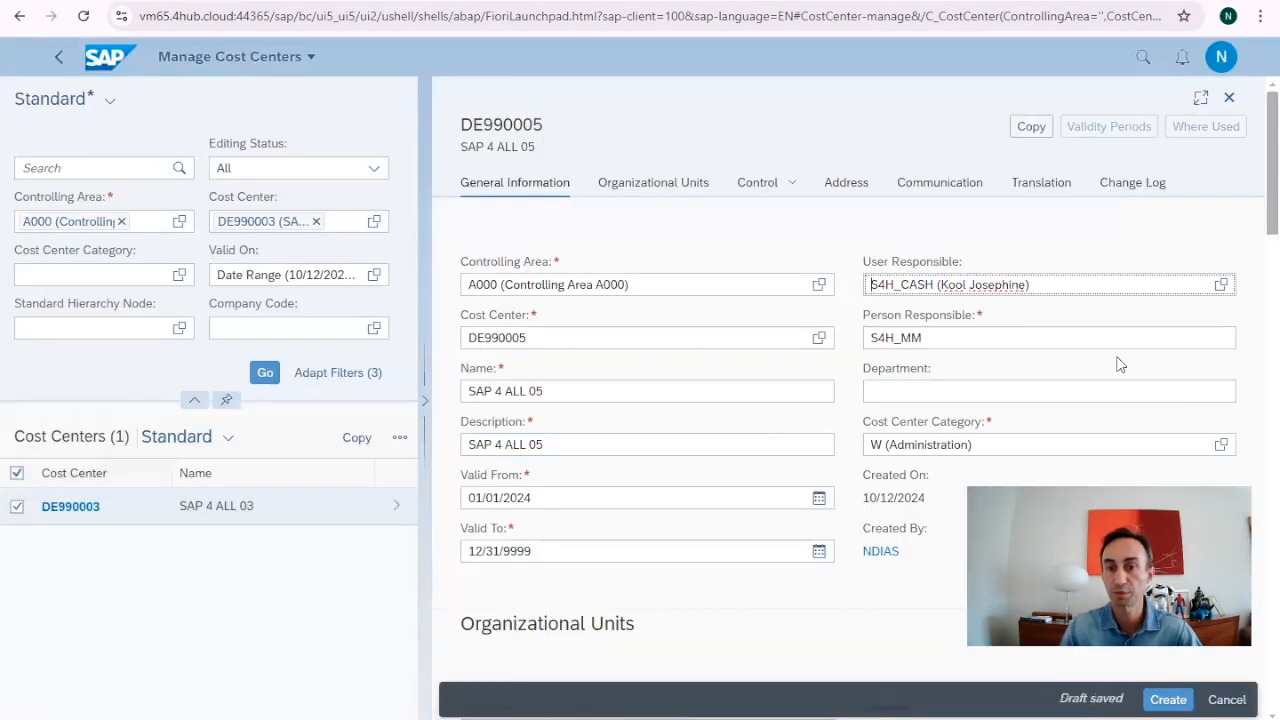
pyautogui.scroll(-2, 1218, 355)
pyautogui.scroll(1, 1218, 355)
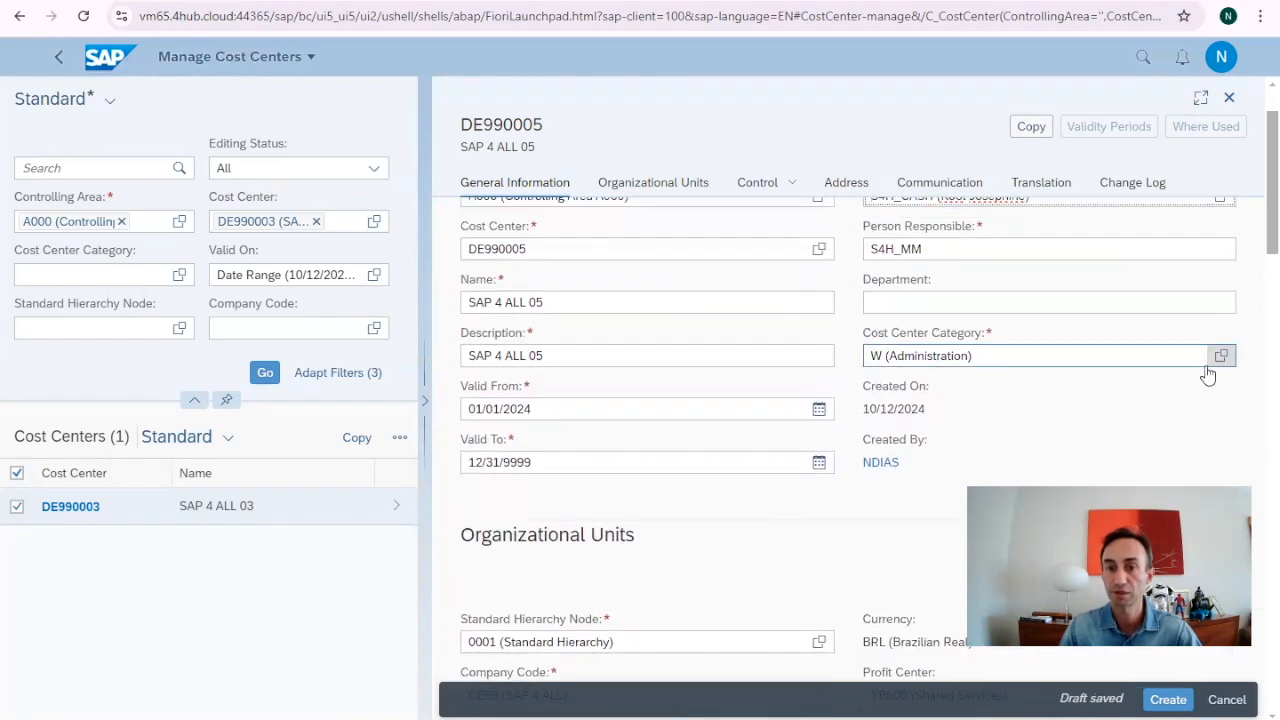
# Look through the cost center categories, keeping category W (Administration).
pyautogui.click(1222, 360)
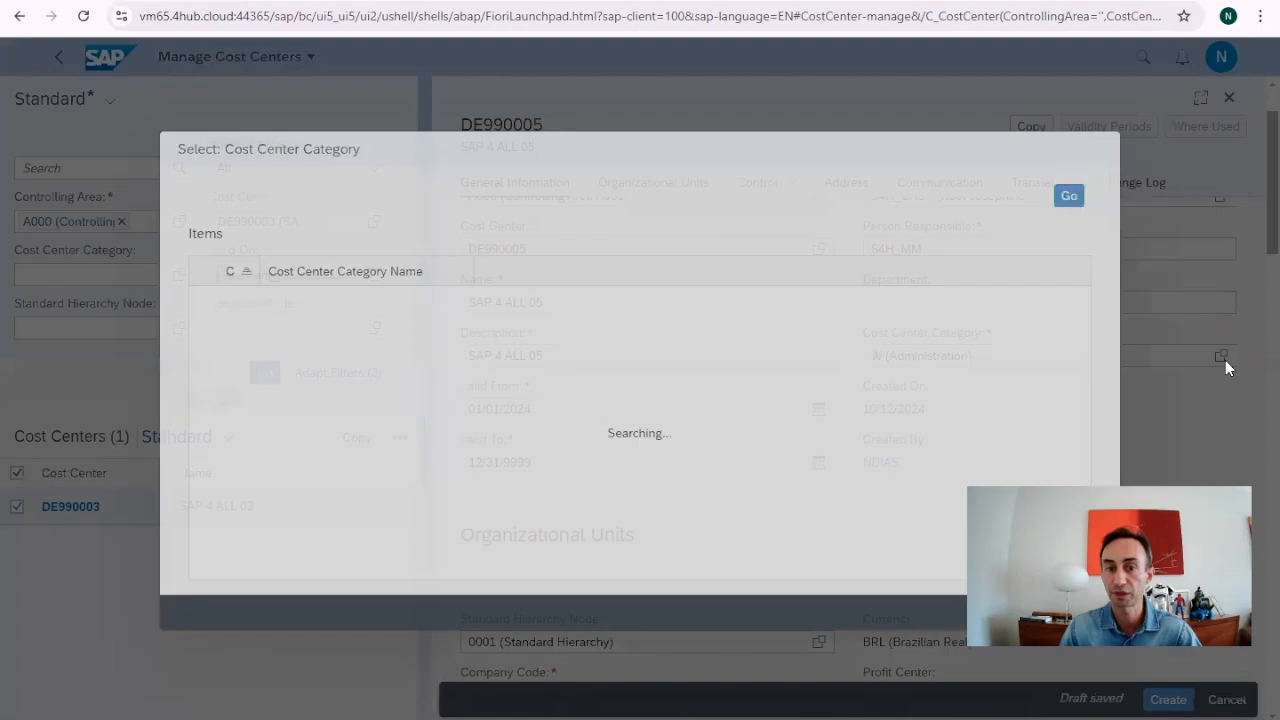
pyautogui.scroll(-1, 322, 388)
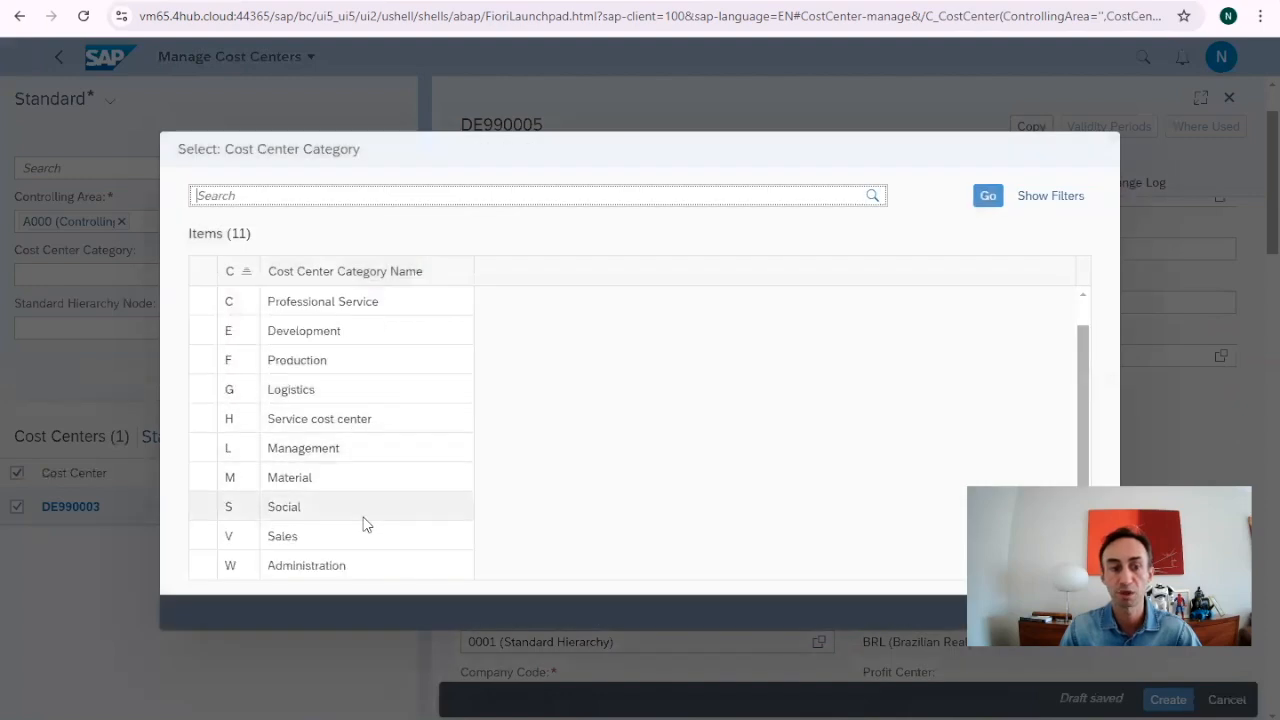
pyautogui.scroll(1, 345, 420)
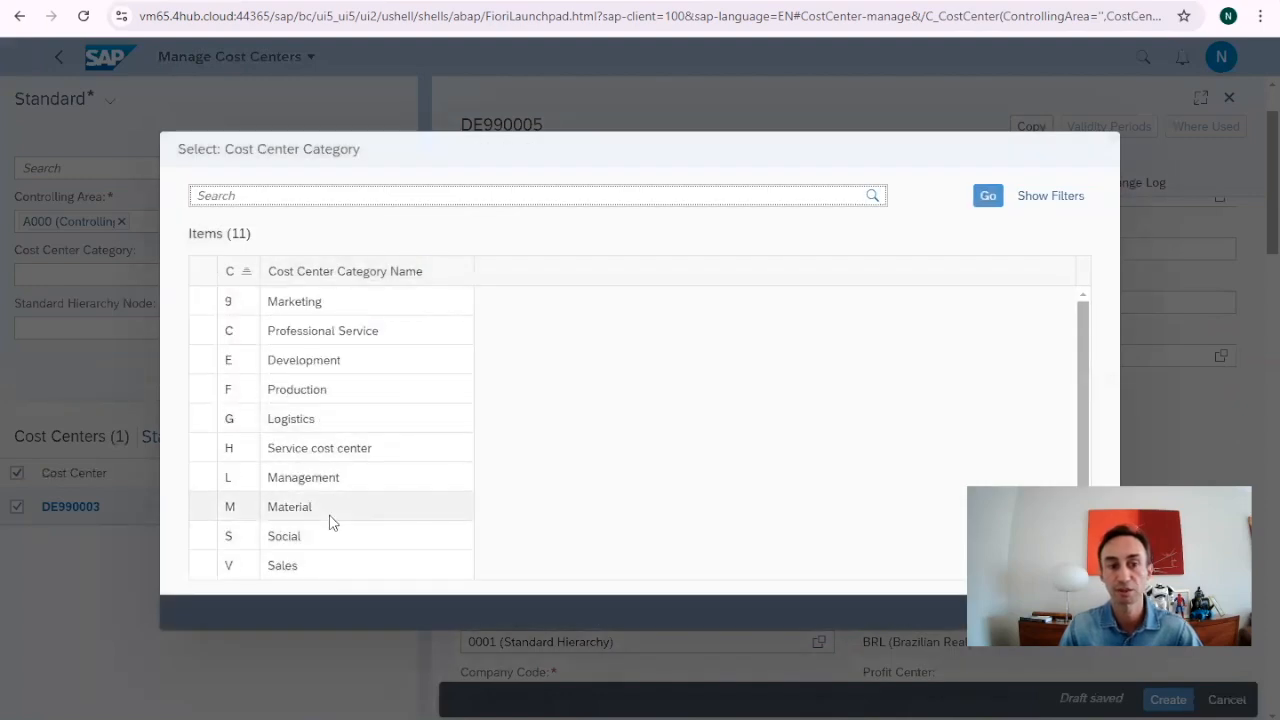
pyautogui.click(1088, 612)
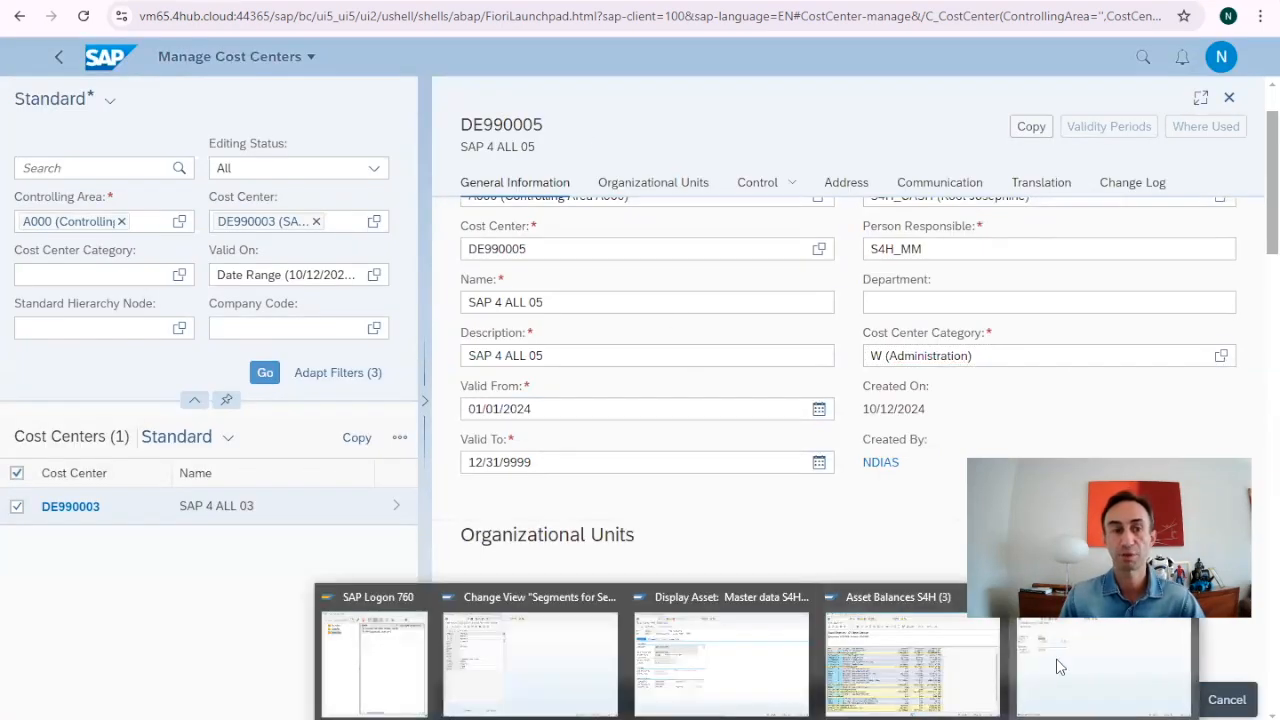
pyautogui.click(1056, 658)
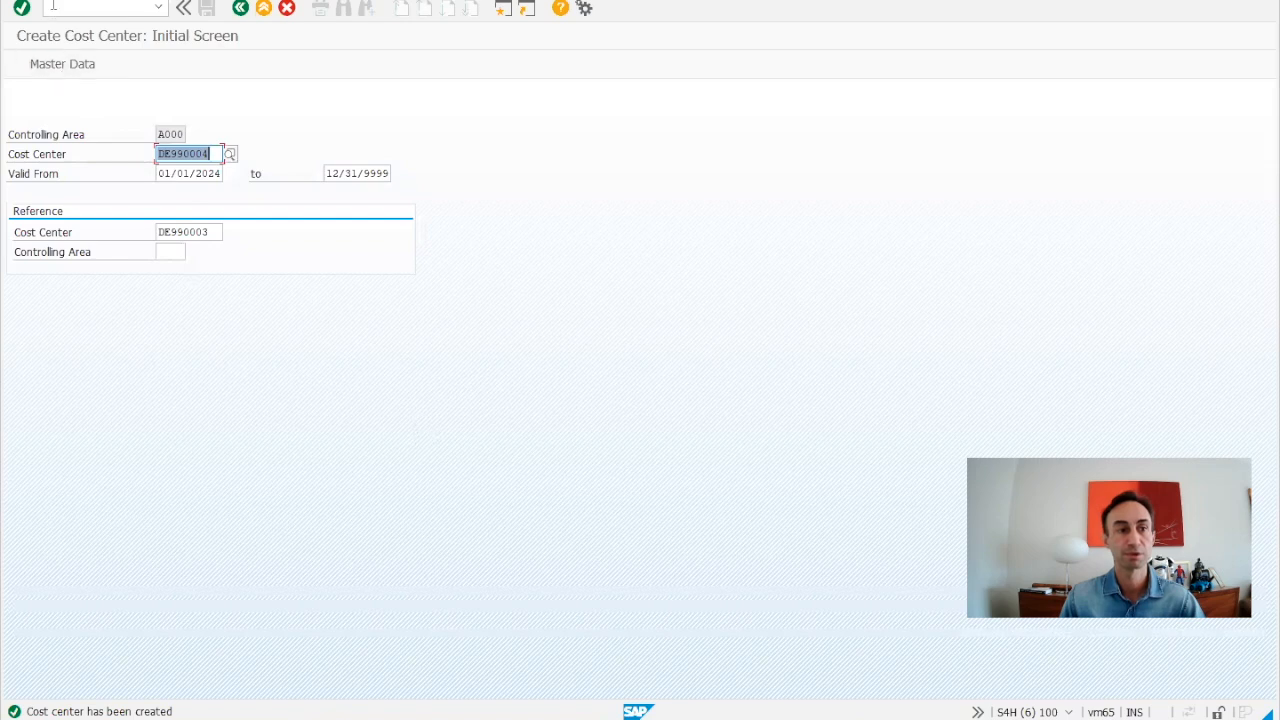
# Display cost center DE990004 in SAP GUI and check its Control and Templates data.
pyautogui.click(88, 1)
pyautogui.click(104, 54)
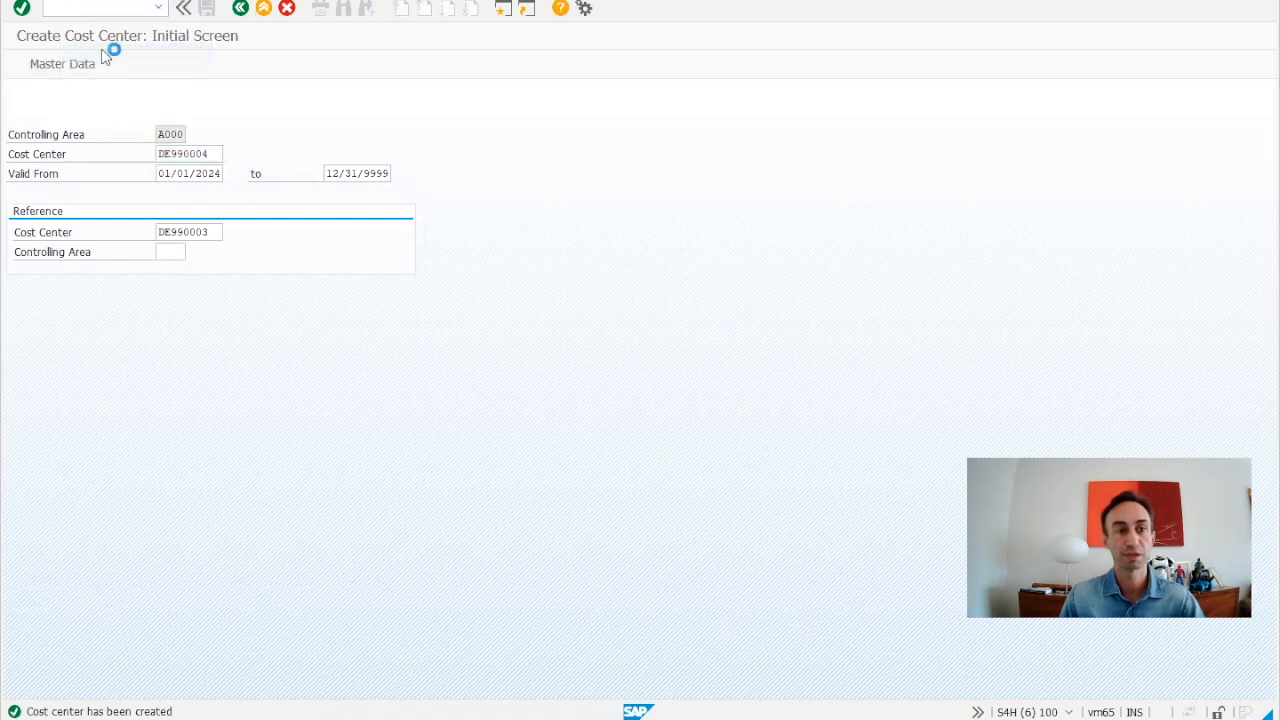
pyautogui.press('Return')
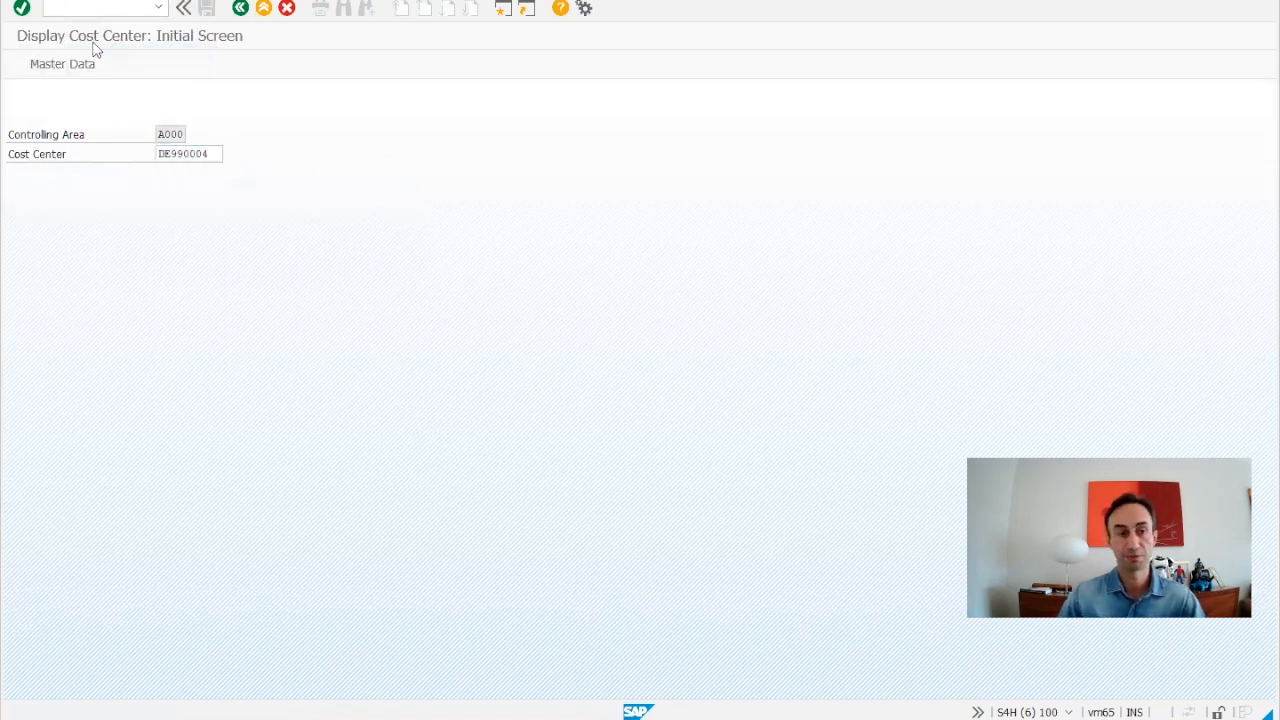
pyautogui.click(140, 177)
pyautogui.click(191, 177)
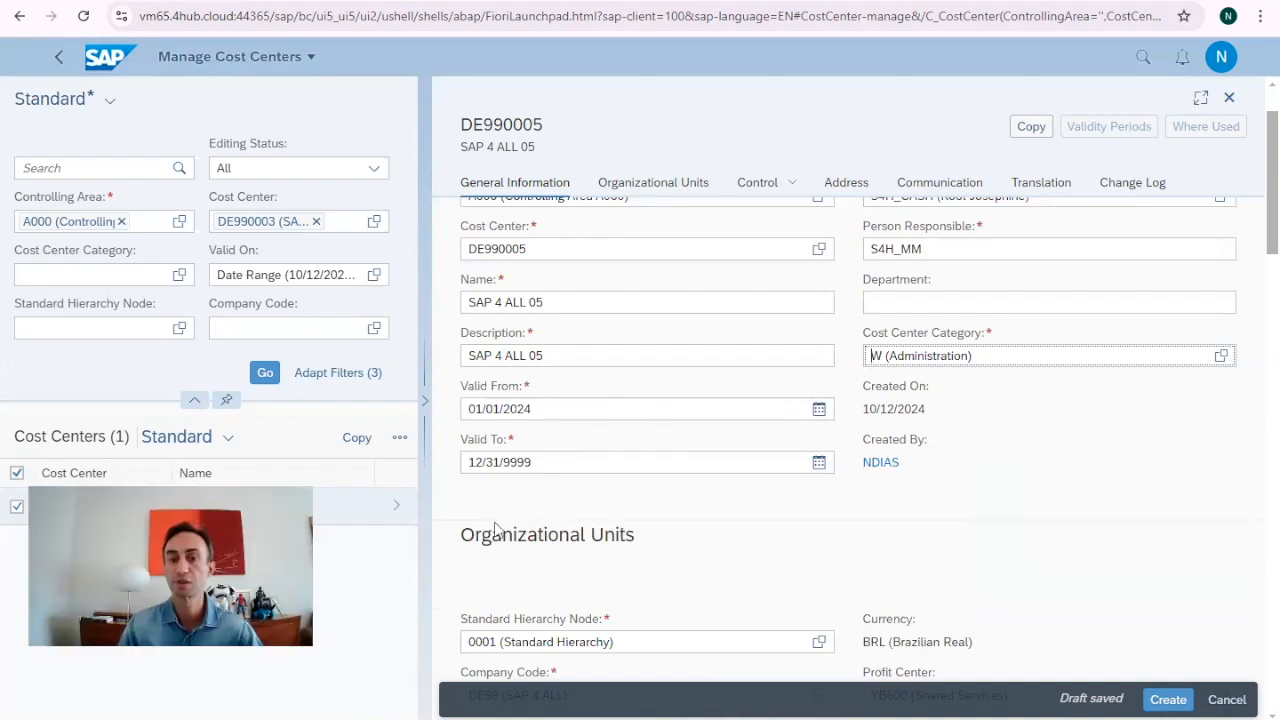
pyautogui.scroll(-1, 1160, 442)
pyautogui.scroll(-8, 1160, 442)
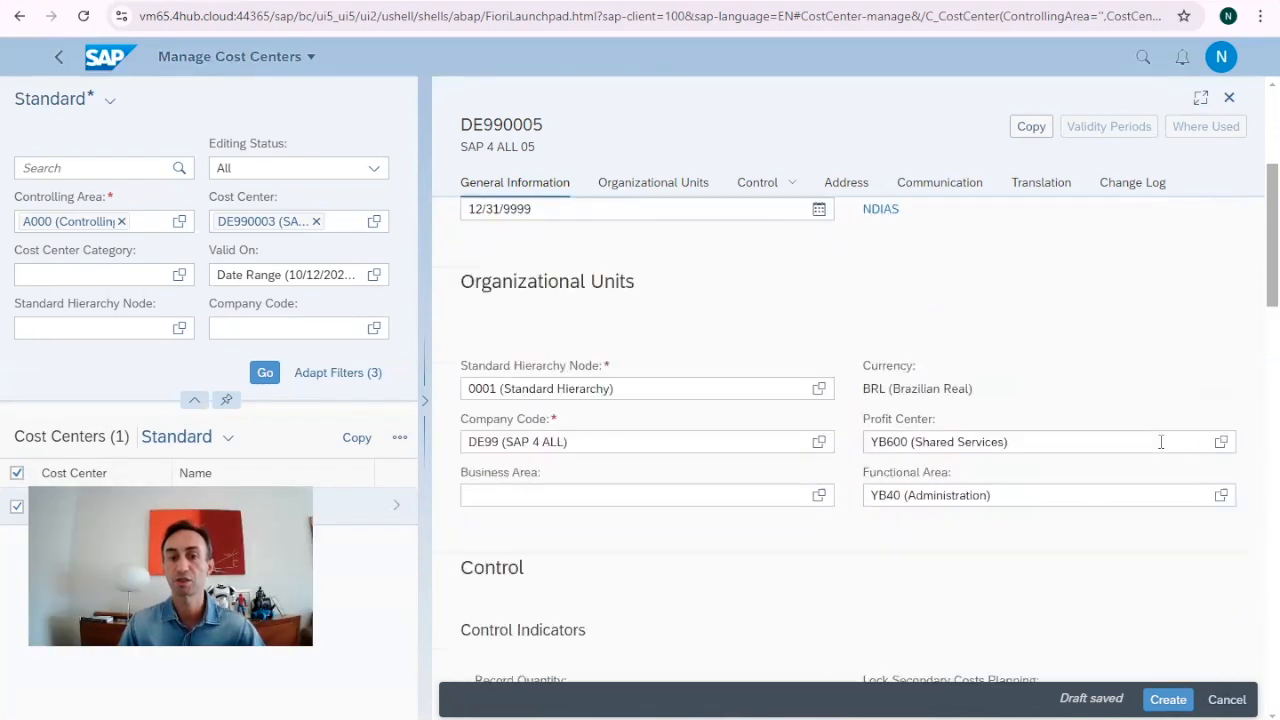
pyautogui.scroll(5, 1160, 442)
pyautogui.scroll(6, 1160, 442)
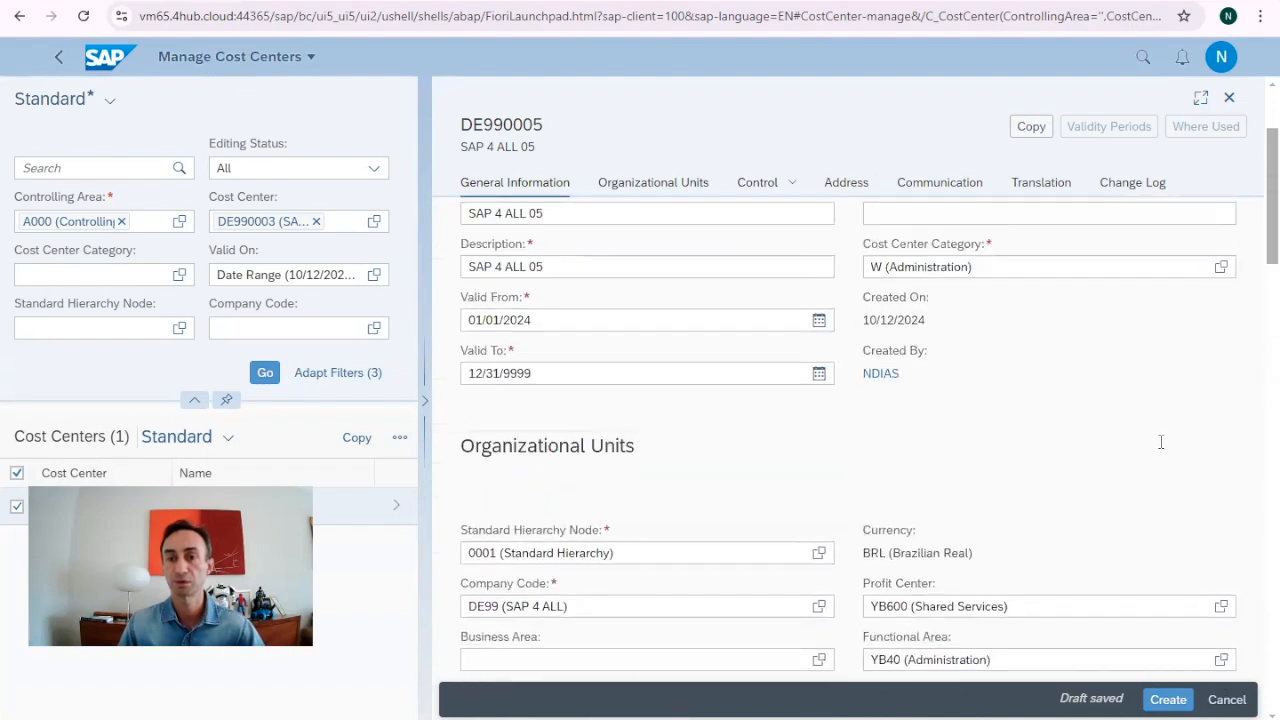
pyautogui.scroll(-5, 1080, 443)
pyautogui.scroll(4, 1160, 442)
pyautogui.click(643, 193)
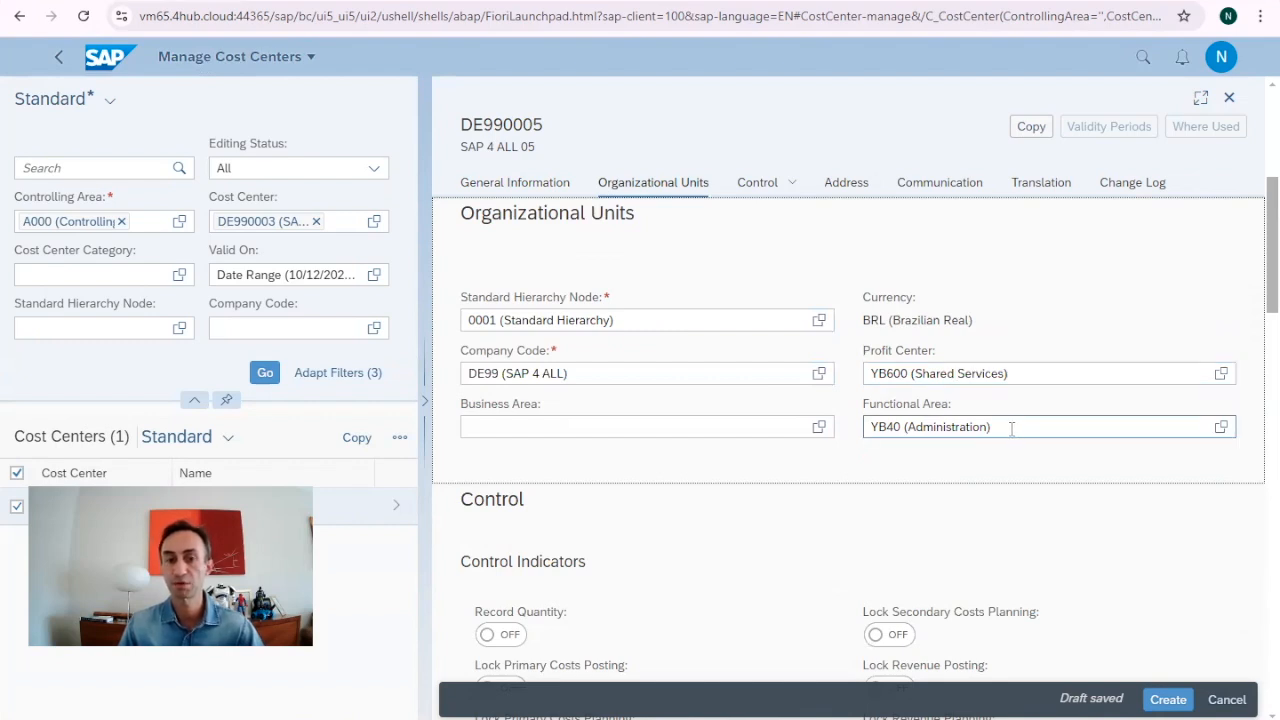
pyautogui.click(757, 186)
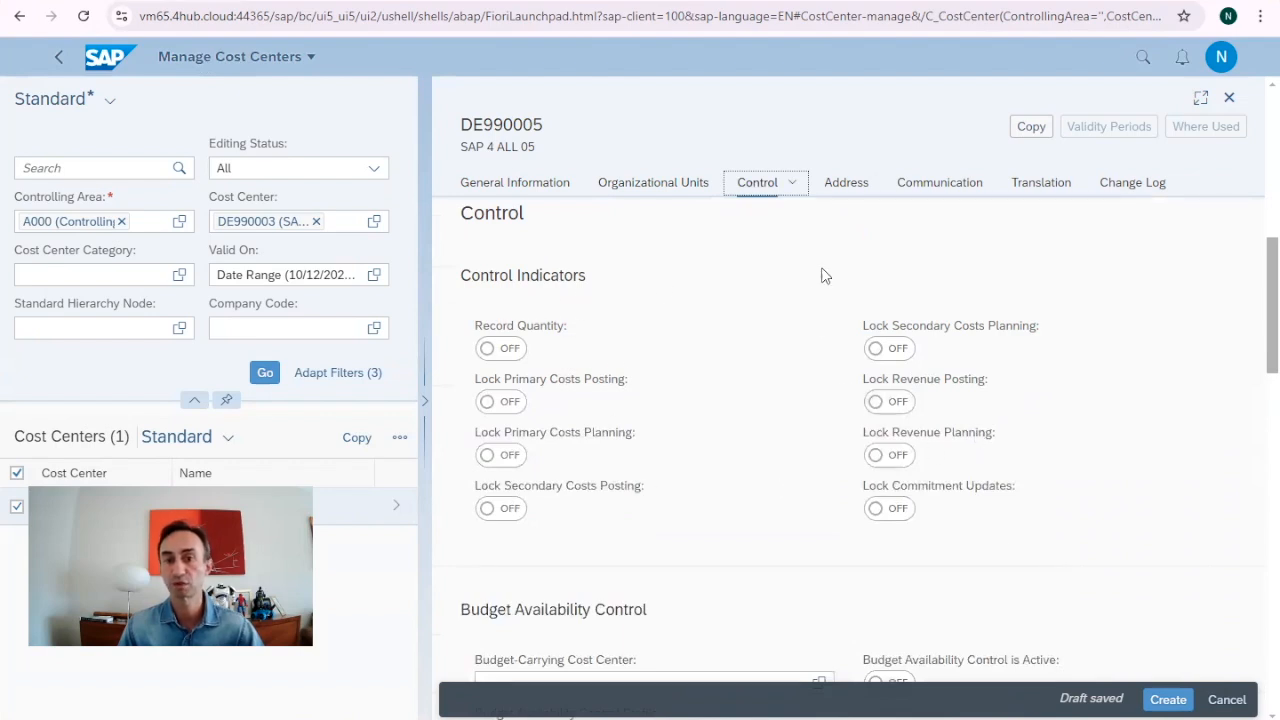
pyautogui.click(844, 195)
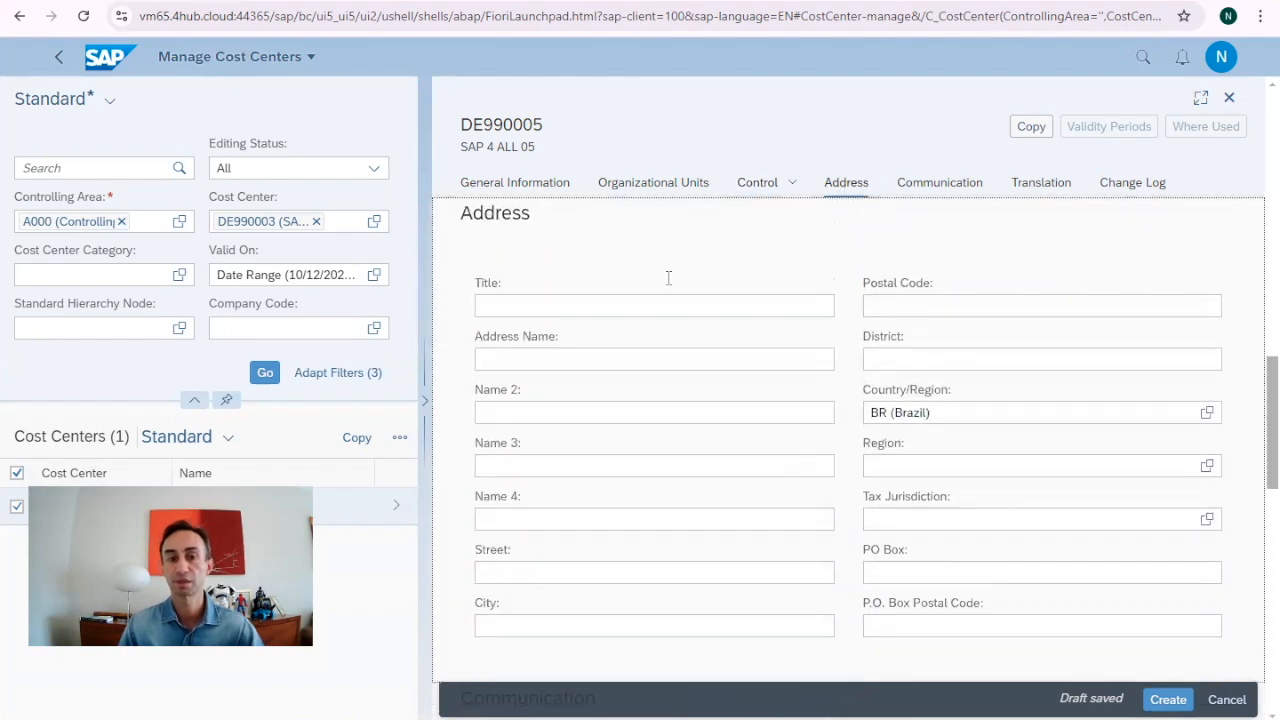
pyautogui.click(928, 195)
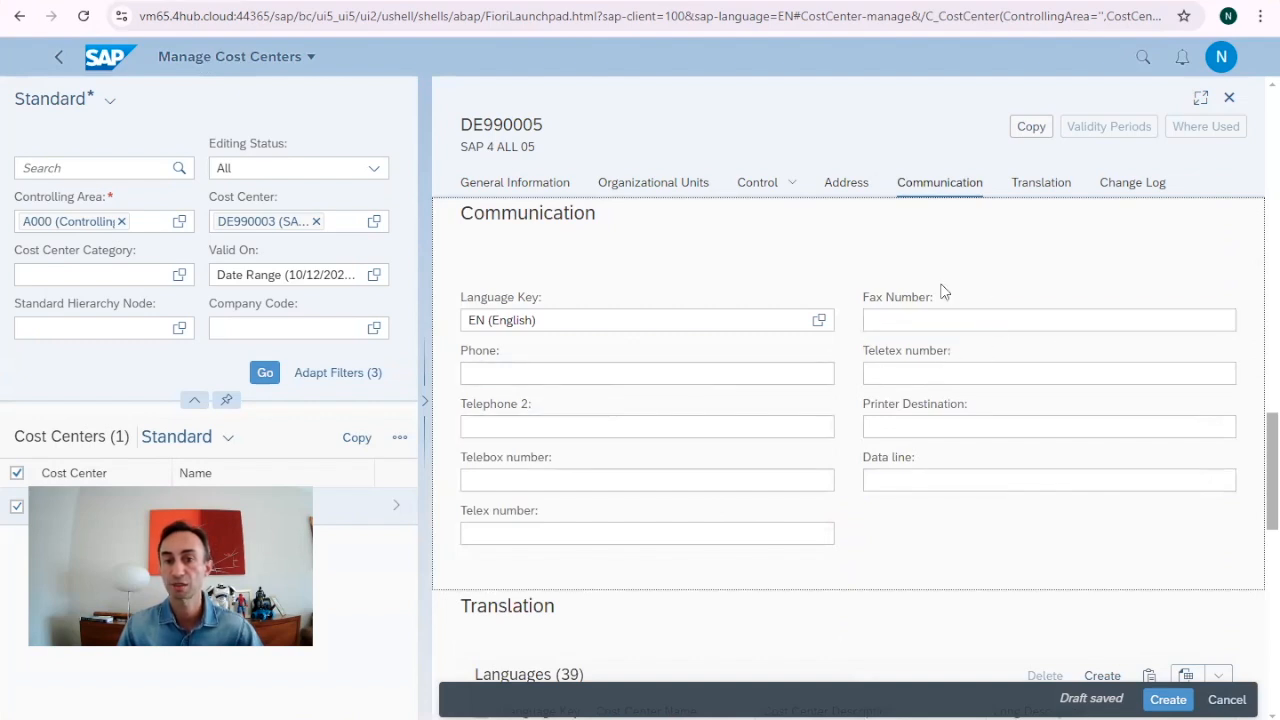
pyautogui.click(1031, 190)
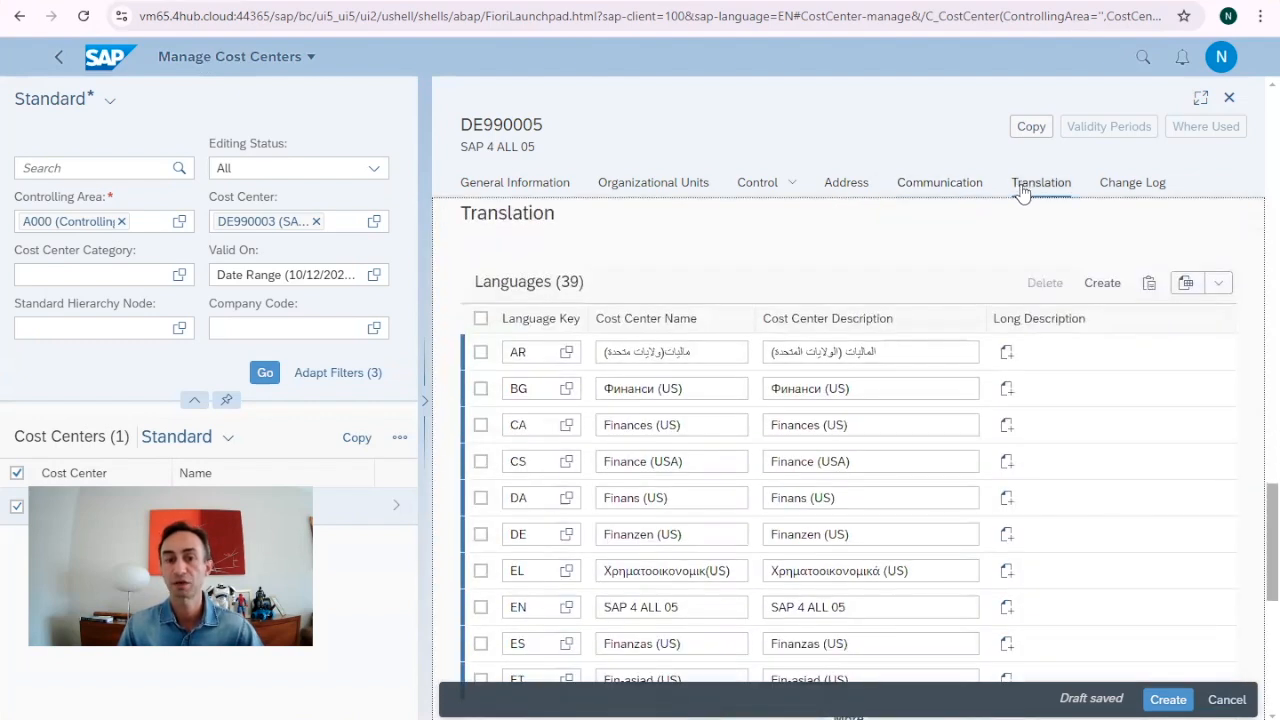
pyautogui.scroll(-5, 897, 488)
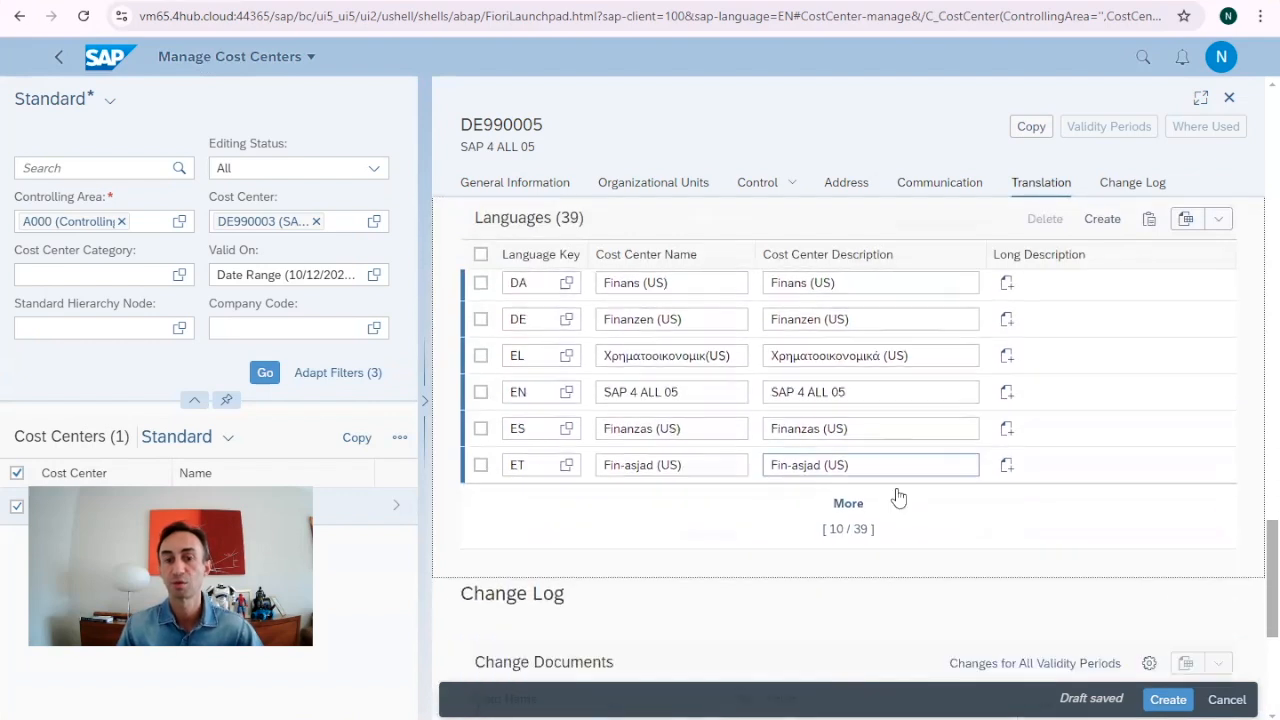
pyautogui.scroll(3, 894, 486)
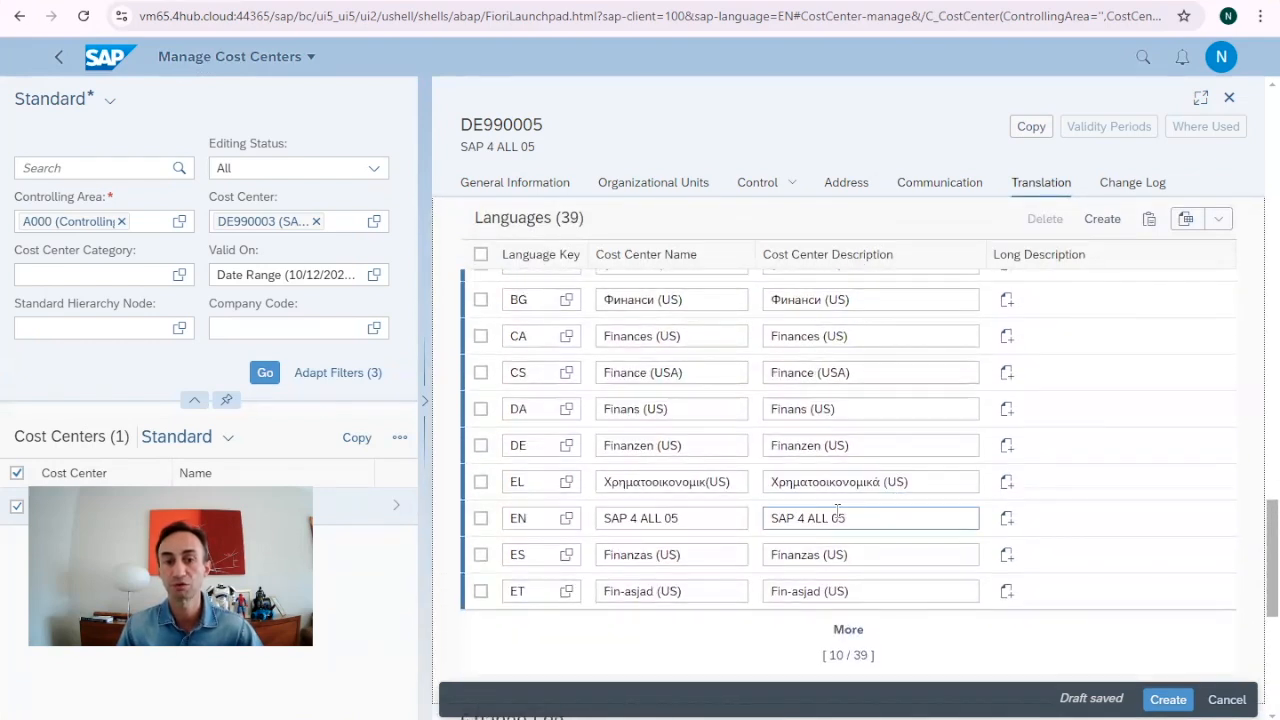
pyautogui.scroll(2, 893, 490)
pyautogui.scroll(-1, 830, 499)
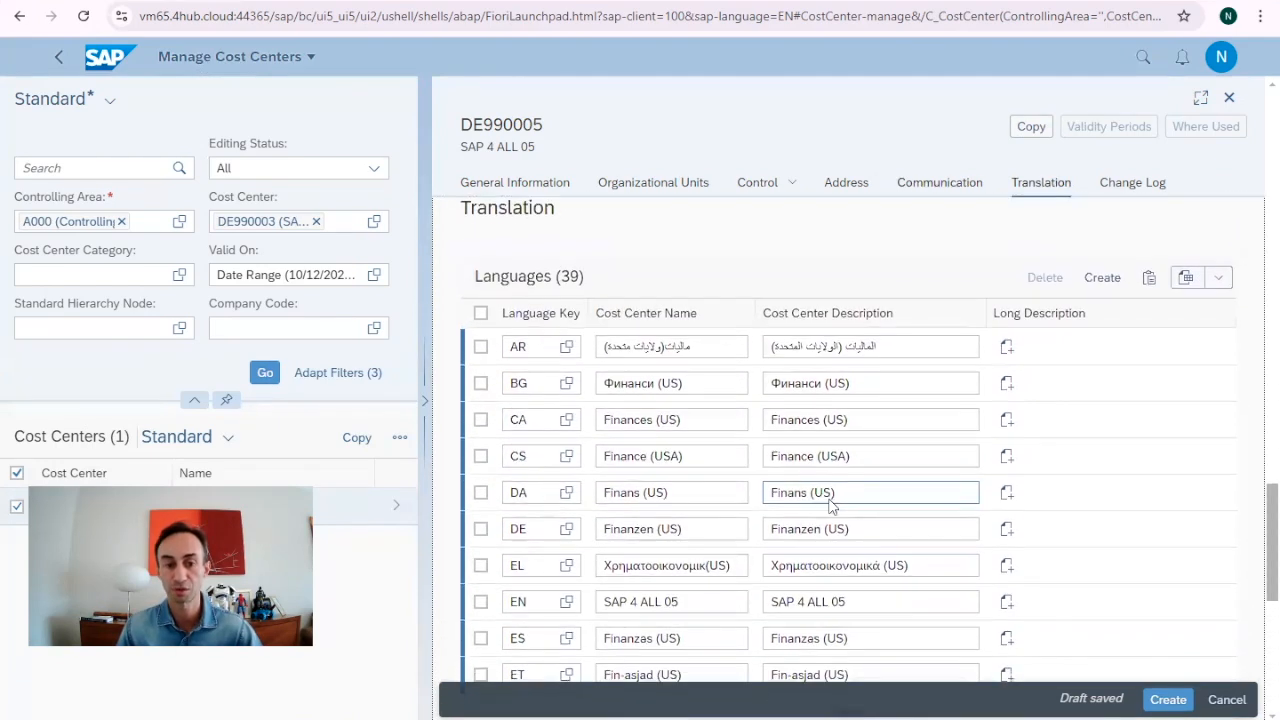
pyautogui.click(1123, 192)
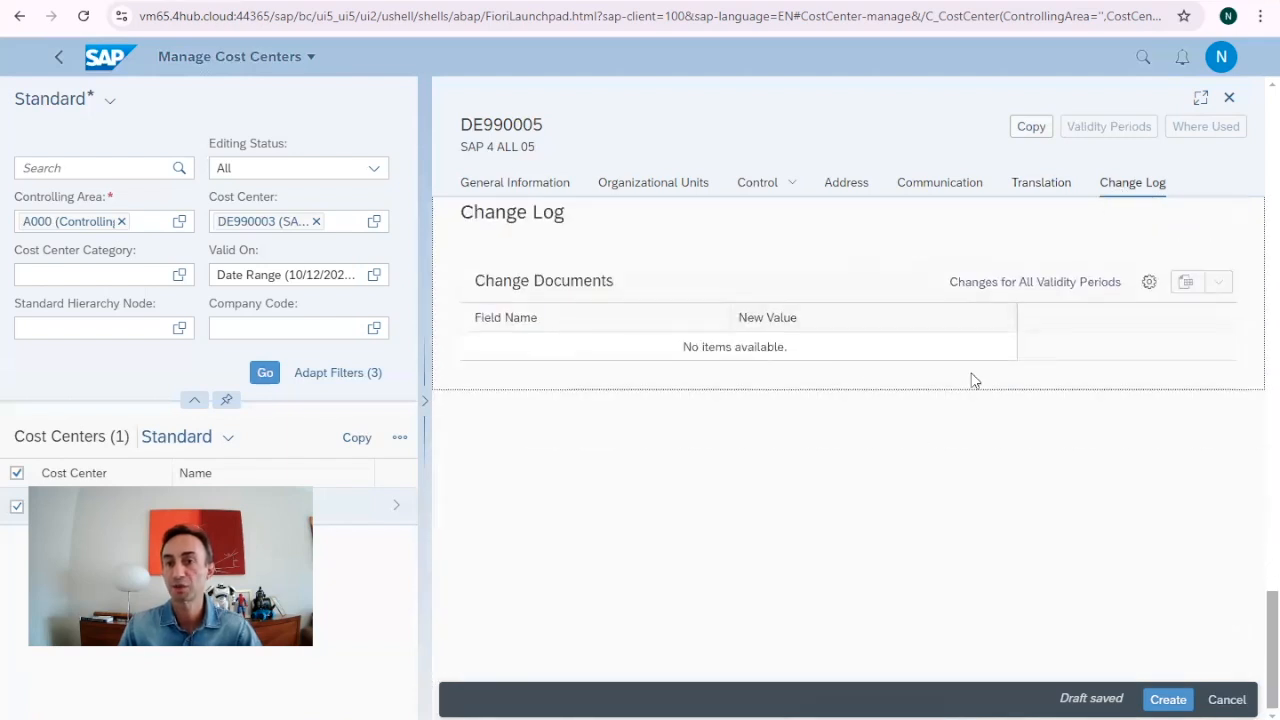
# Create cost center DE990005 and return to the cost center list.
pyautogui.click(1162, 700)
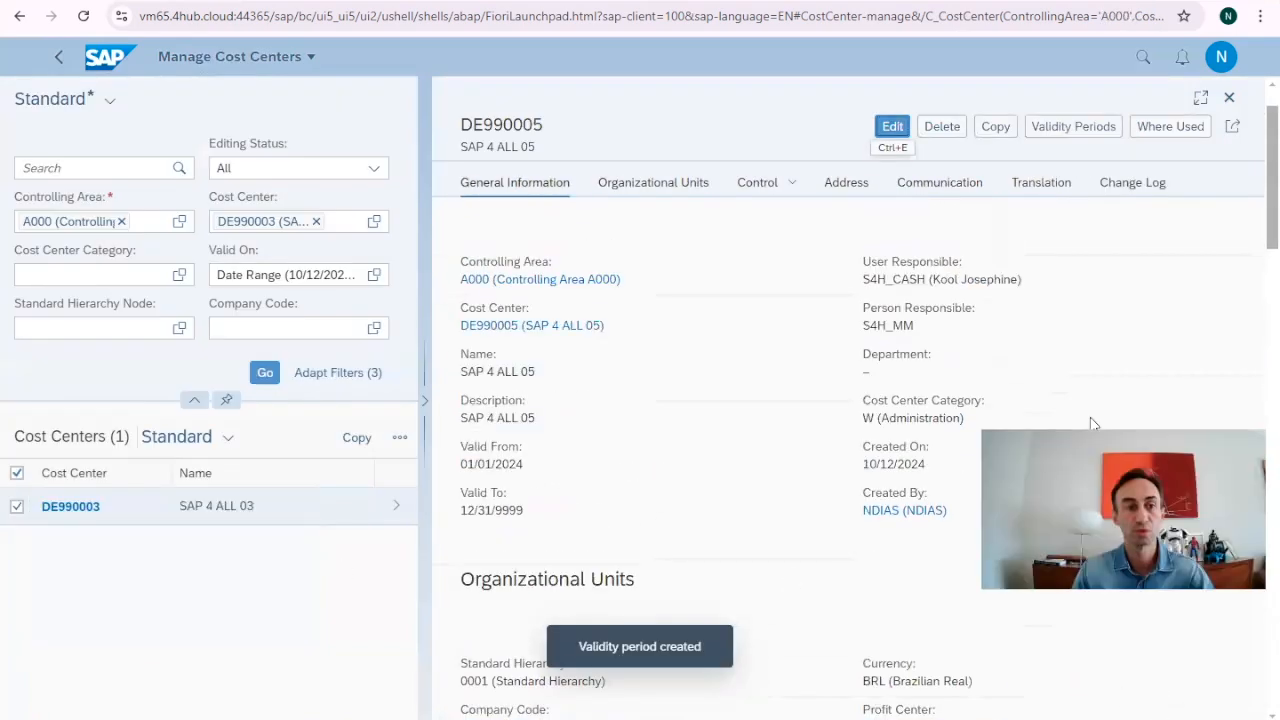
pyautogui.click(59, 62)
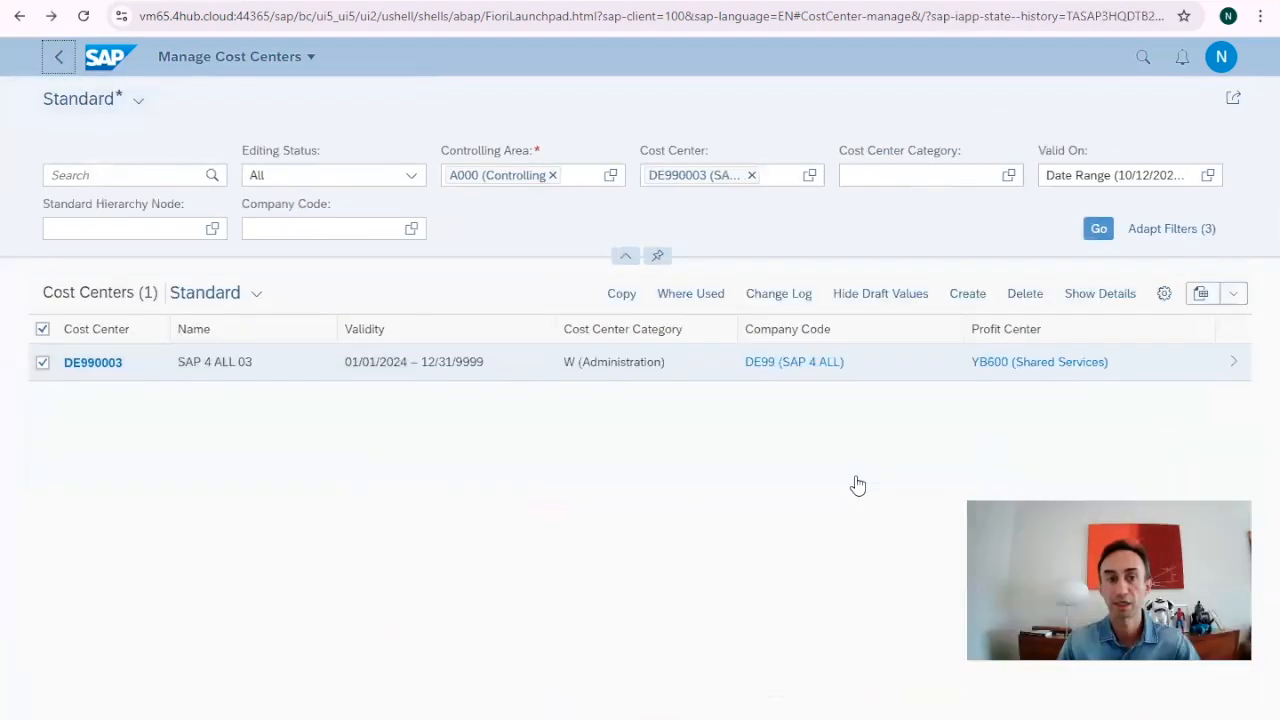
# Add DE990001, DE990002, DE990004 and DE990005 to the Cost Center filter and run Go.
pyautogui.click(809, 177)
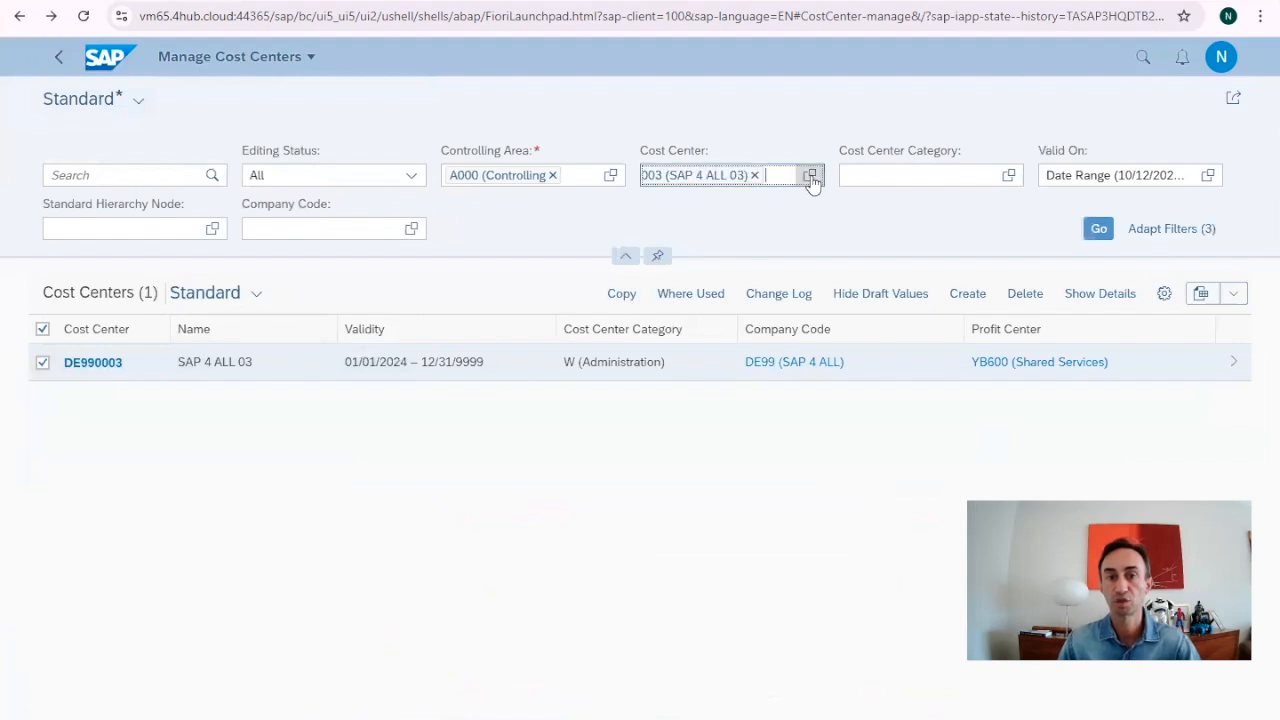
pyautogui.click(360, 184)
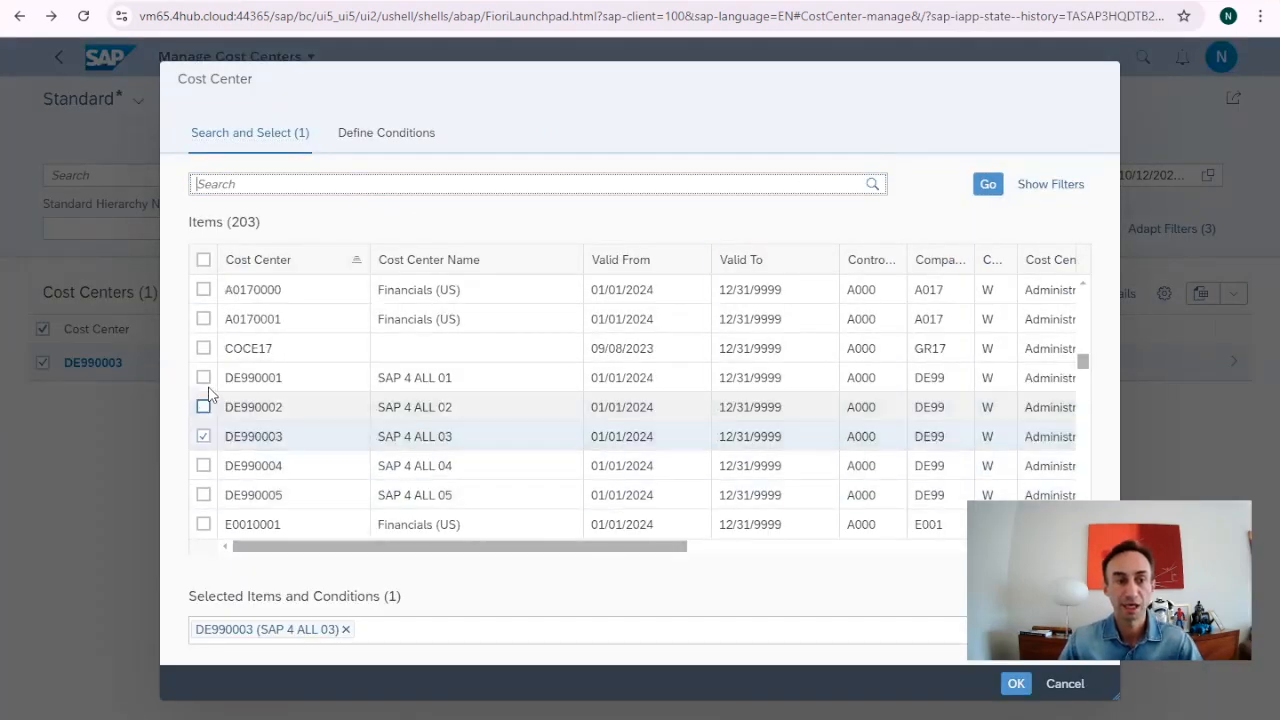
pyautogui.click(203, 378)
pyautogui.click(203, 407)
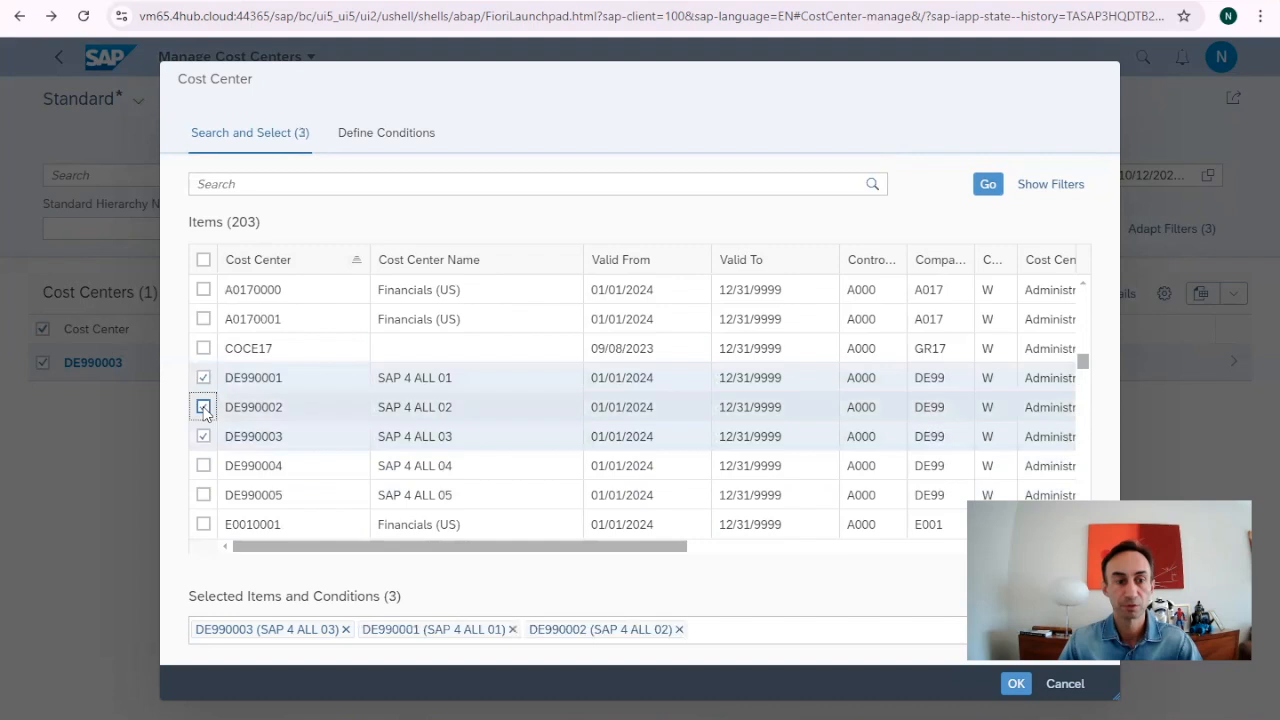
pyautogui.click(203, 466)
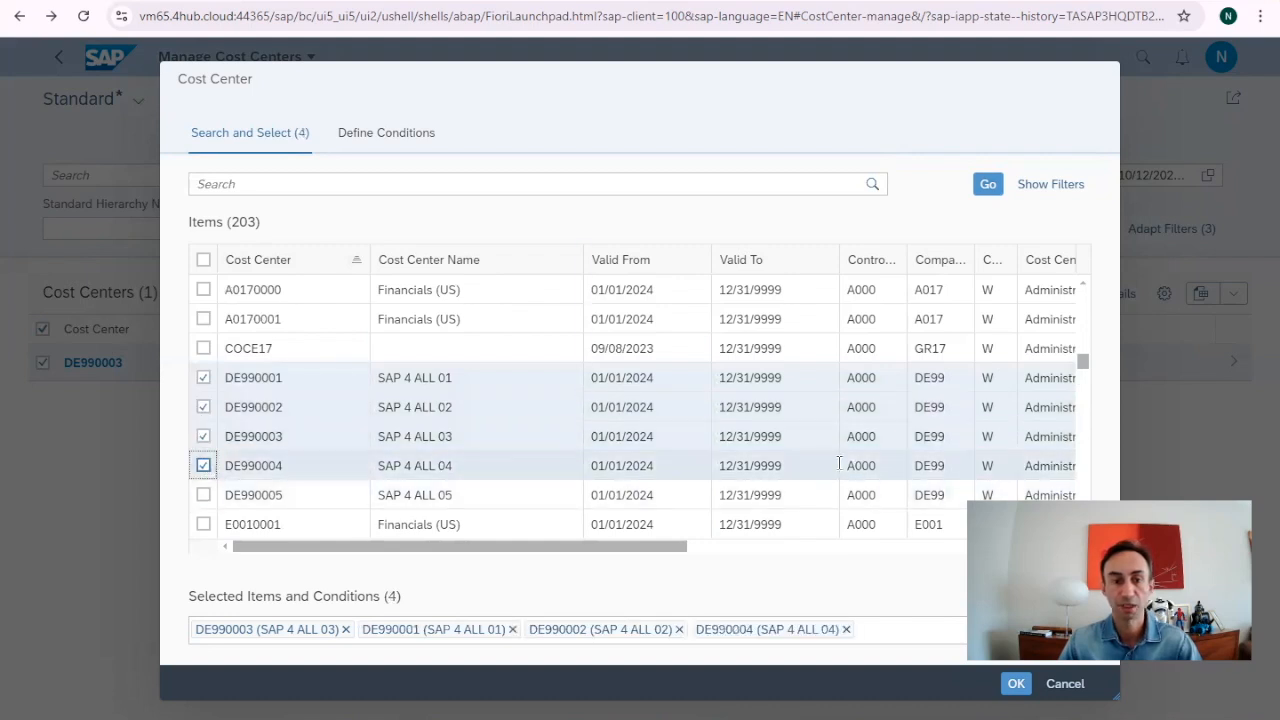
pyautogui.click(203, 495)
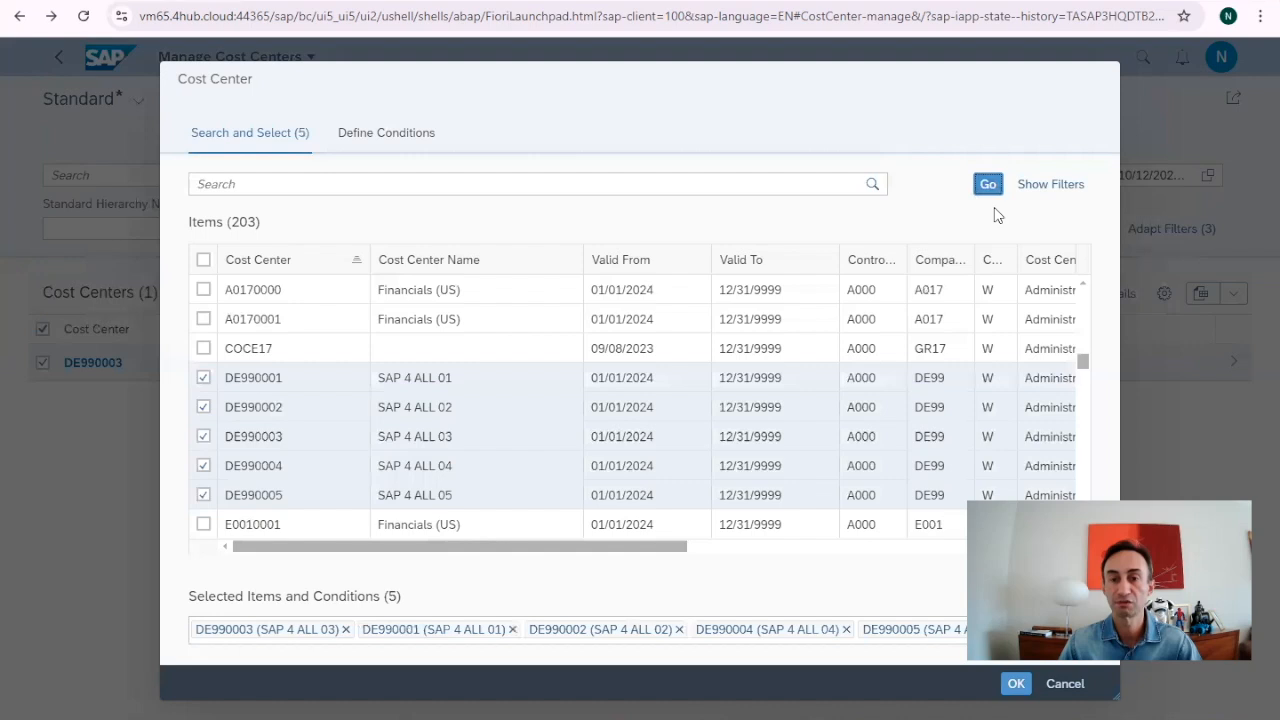
pyautogui.click(1016, 684)
pyautogui.press('Return')
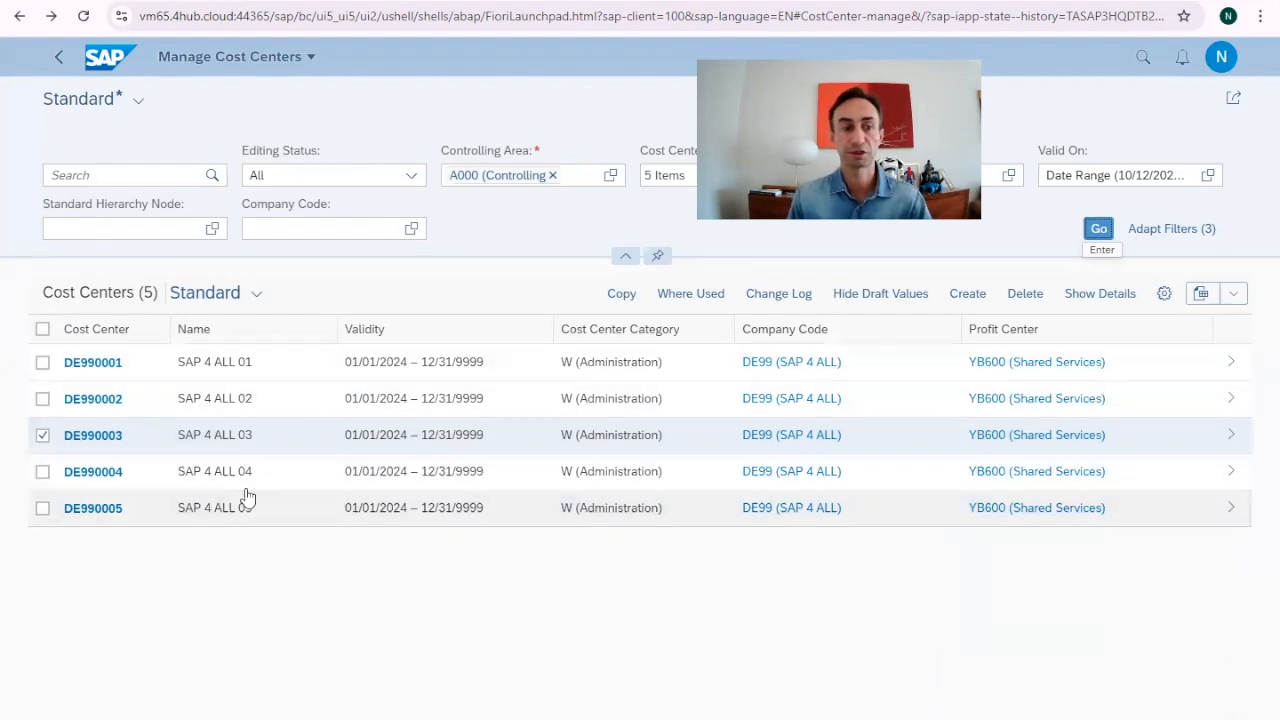
# Review DE990001's details (currency BRL, profit center YB600, functional area YB40), then return to the list.
pyautogui.click(43, 437)
pyautogui.click(1232, 368)
pyautogui.scroll(-10, 756, 457)
pyautogui.scroll(4, 756, 457)
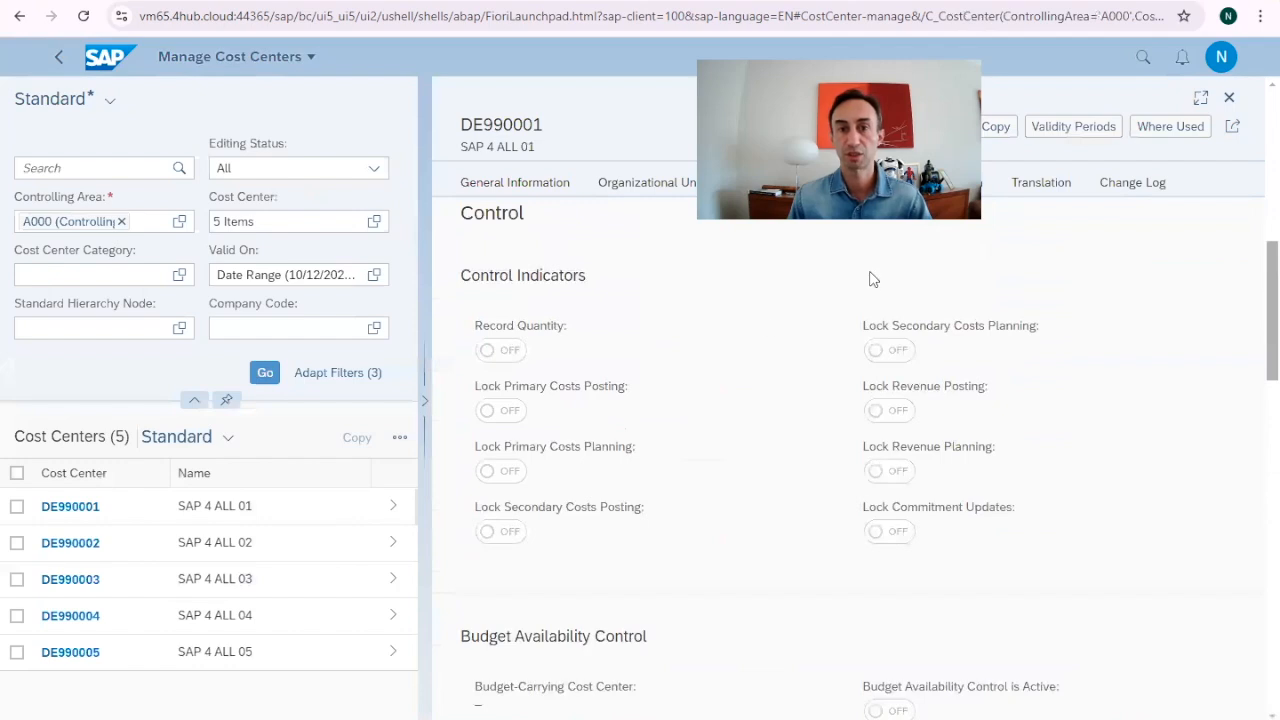
pyautogui.click(512, 184)
pyautogui.scroll(-15, 700, 475)
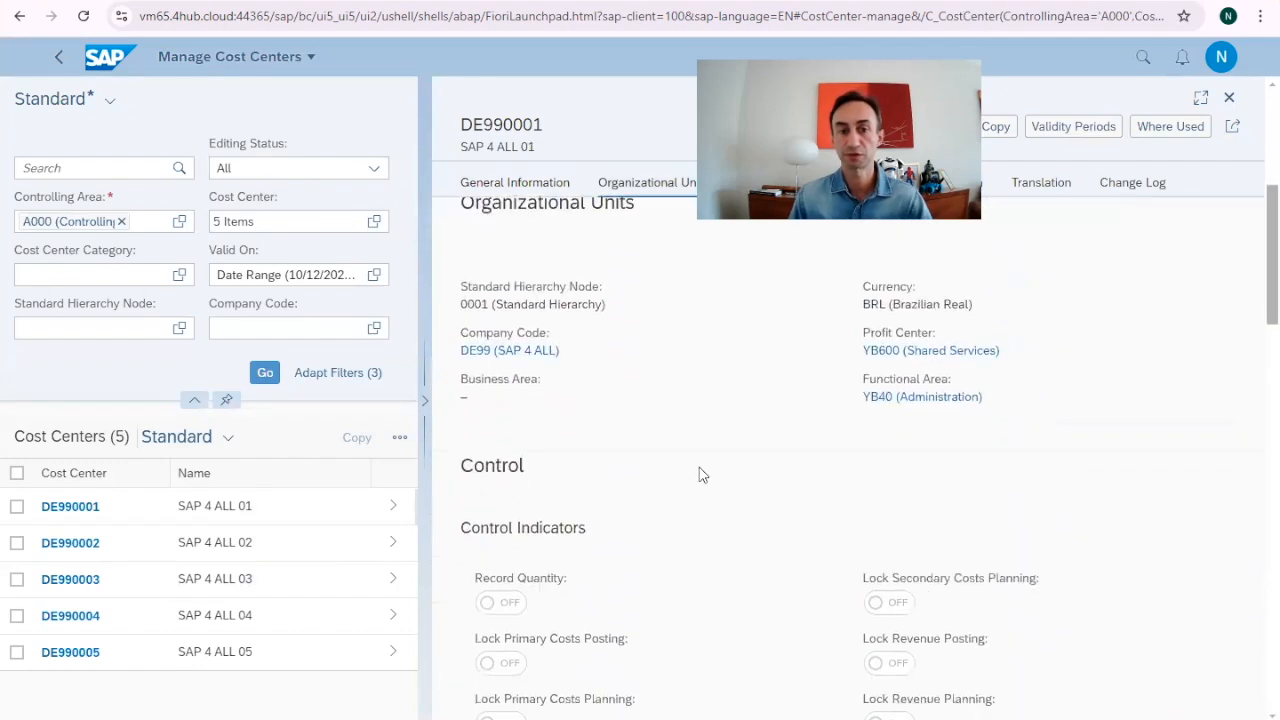
pyautogui.scroll(5, 700, 475)
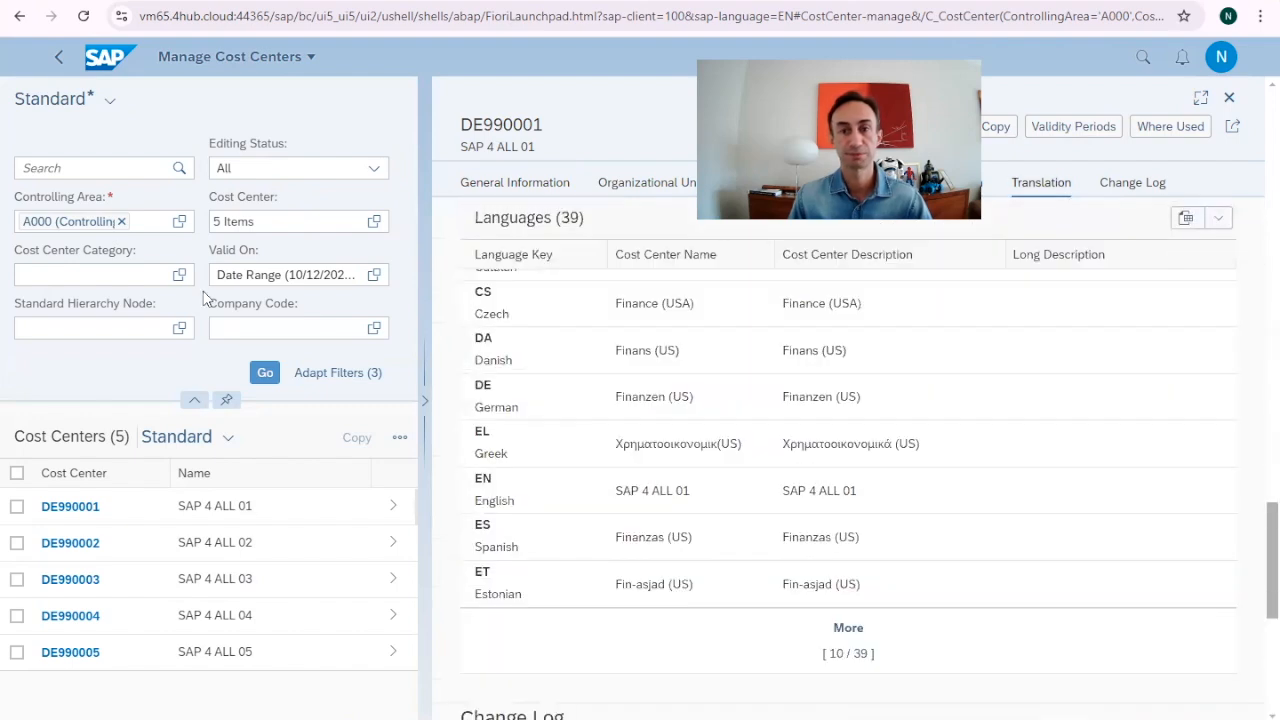
pyautogui.click(58, 56)
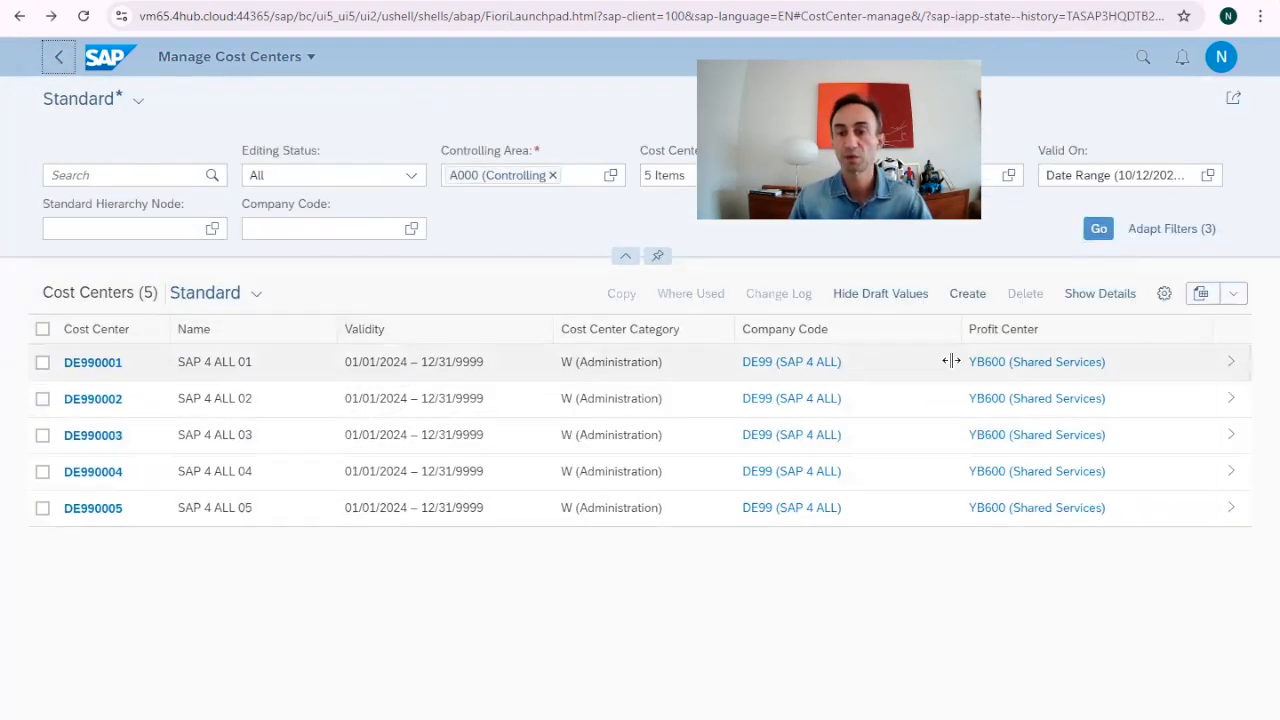
pyautogui.click(1097, 295)
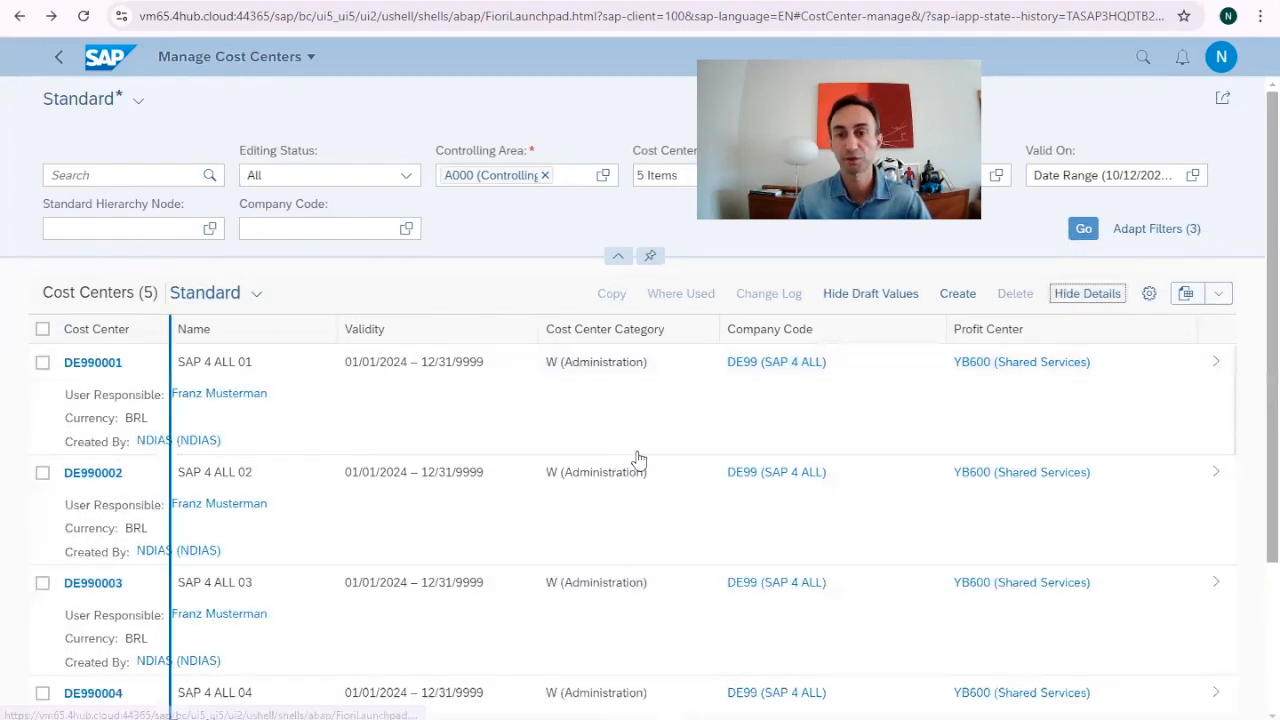
pyautogui.click(1082, 295)
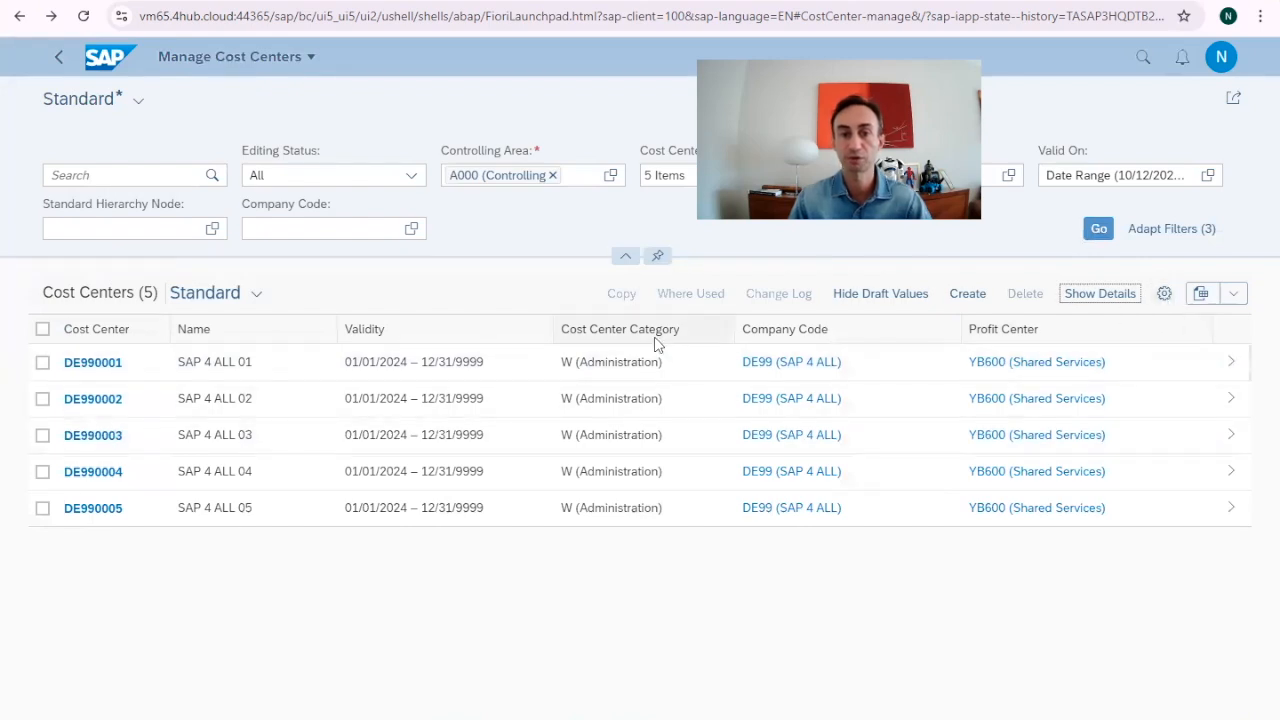
pyautogui.click(1166, 296)
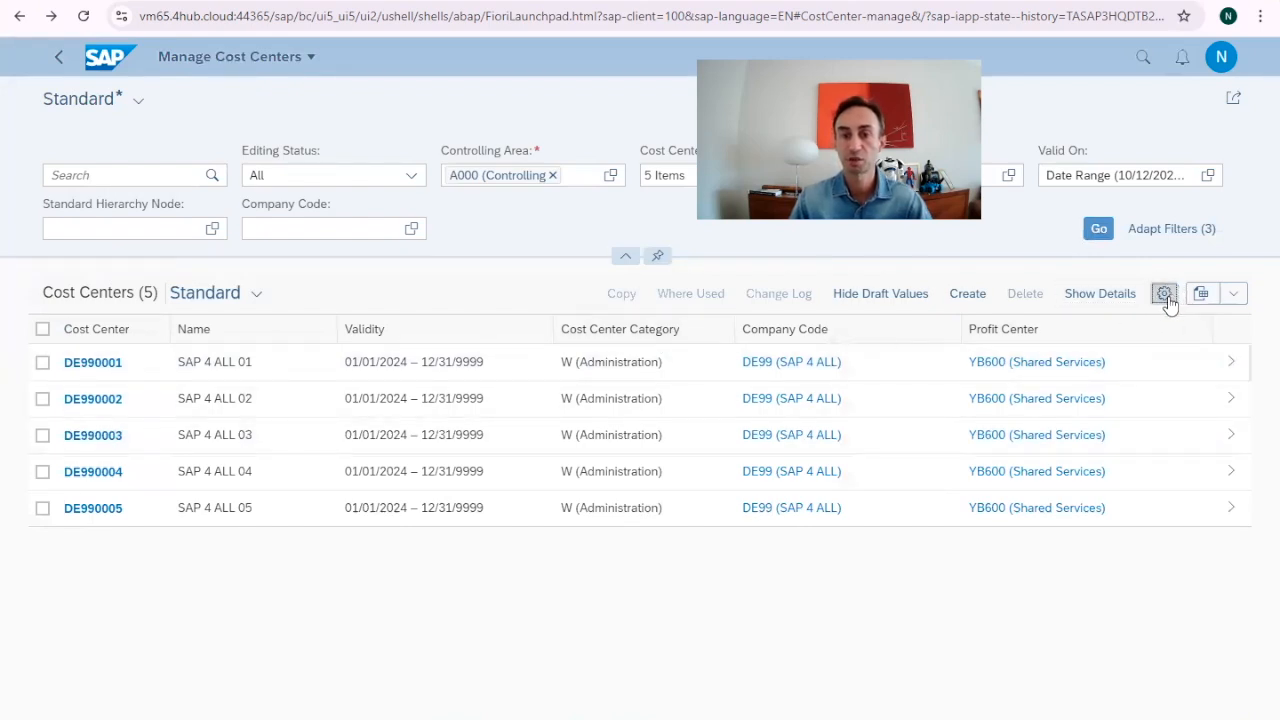
# Reorder table columns to Company Code, Profit Center, then Cost Center Category.
pyautogui.scroll(-5, 600, 509)
pyautogui.scroll(5, 603, 510)
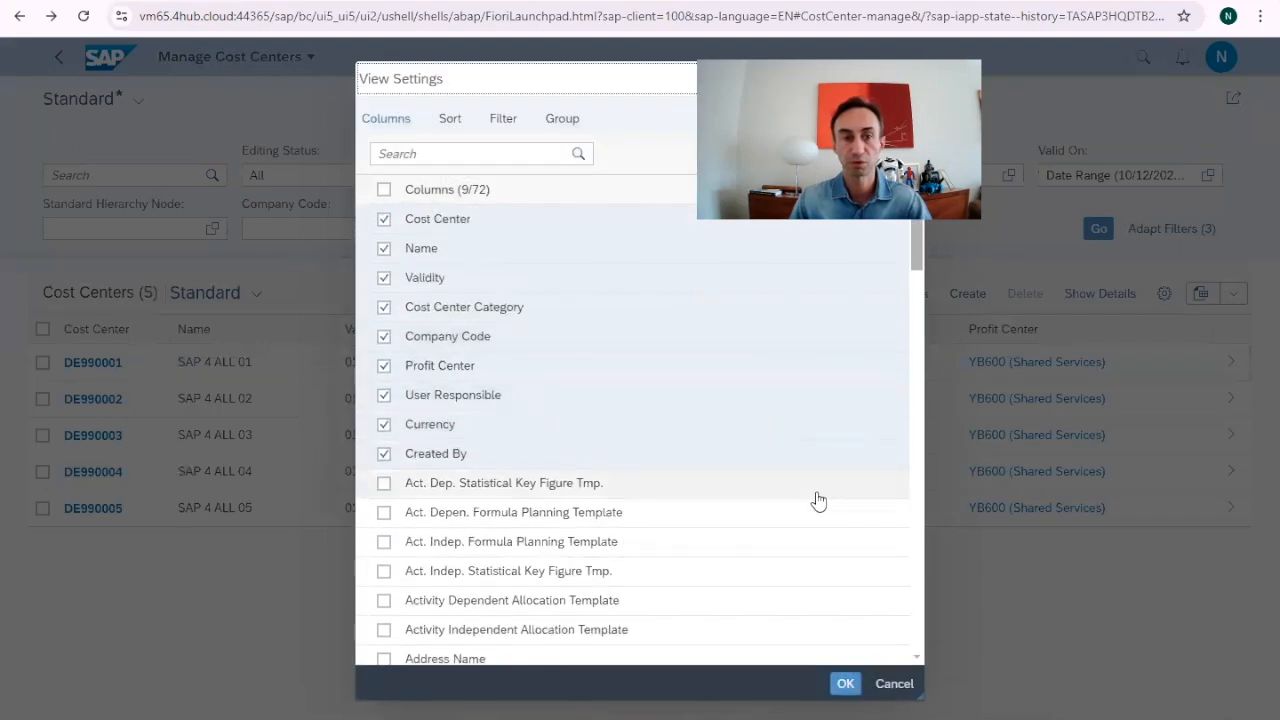
pyautogui.moveTo(604, 87); pyautogui.dragTo(549, 237)
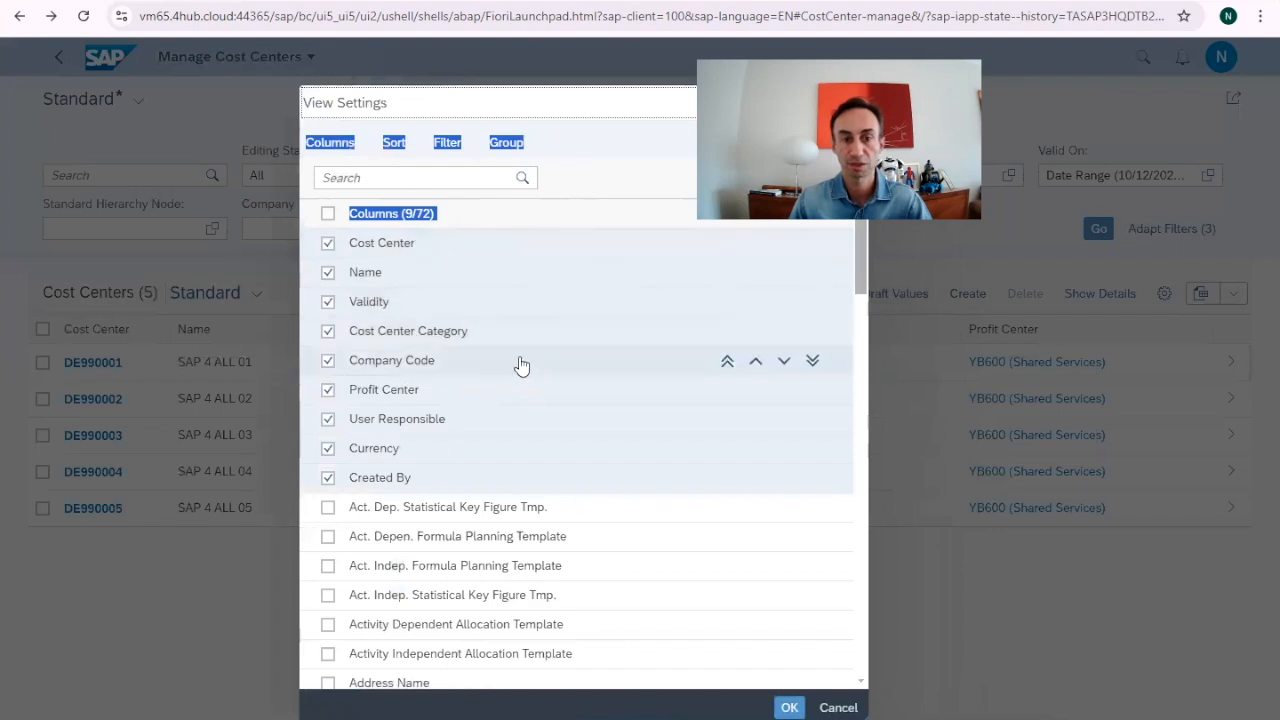
pyautogui.click(784, 333)
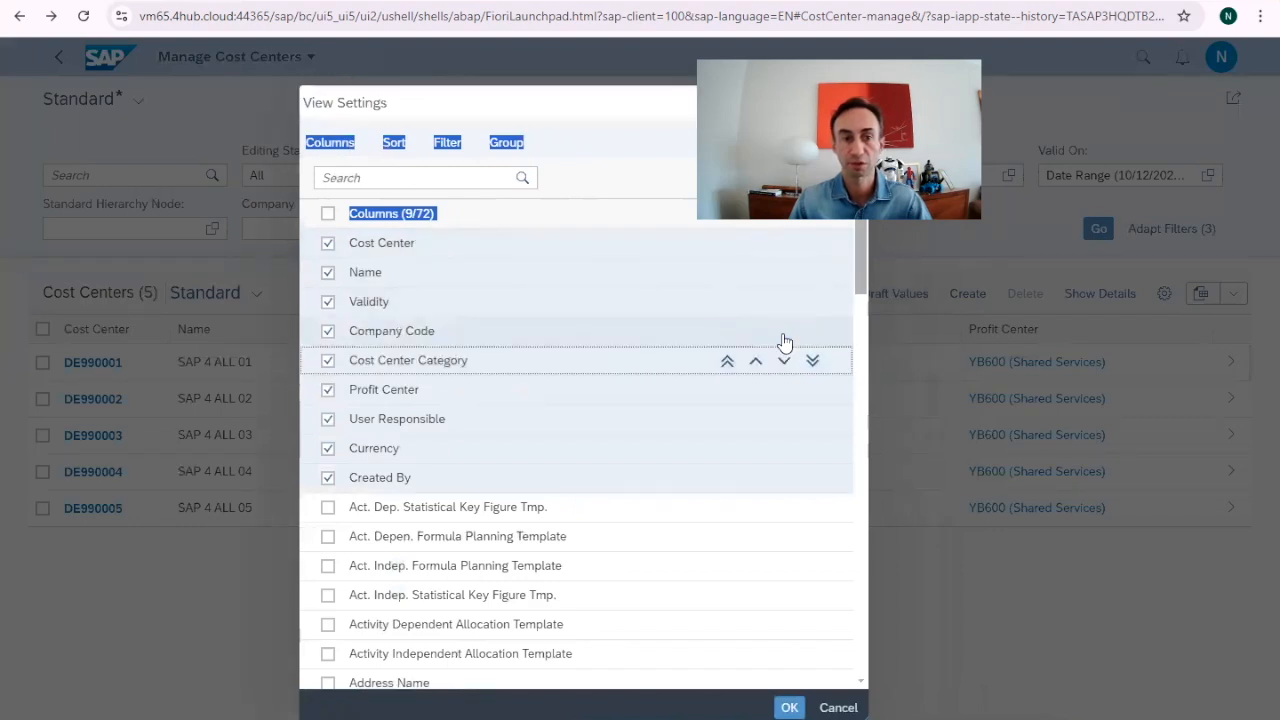
pyautogui.click(679, 367)
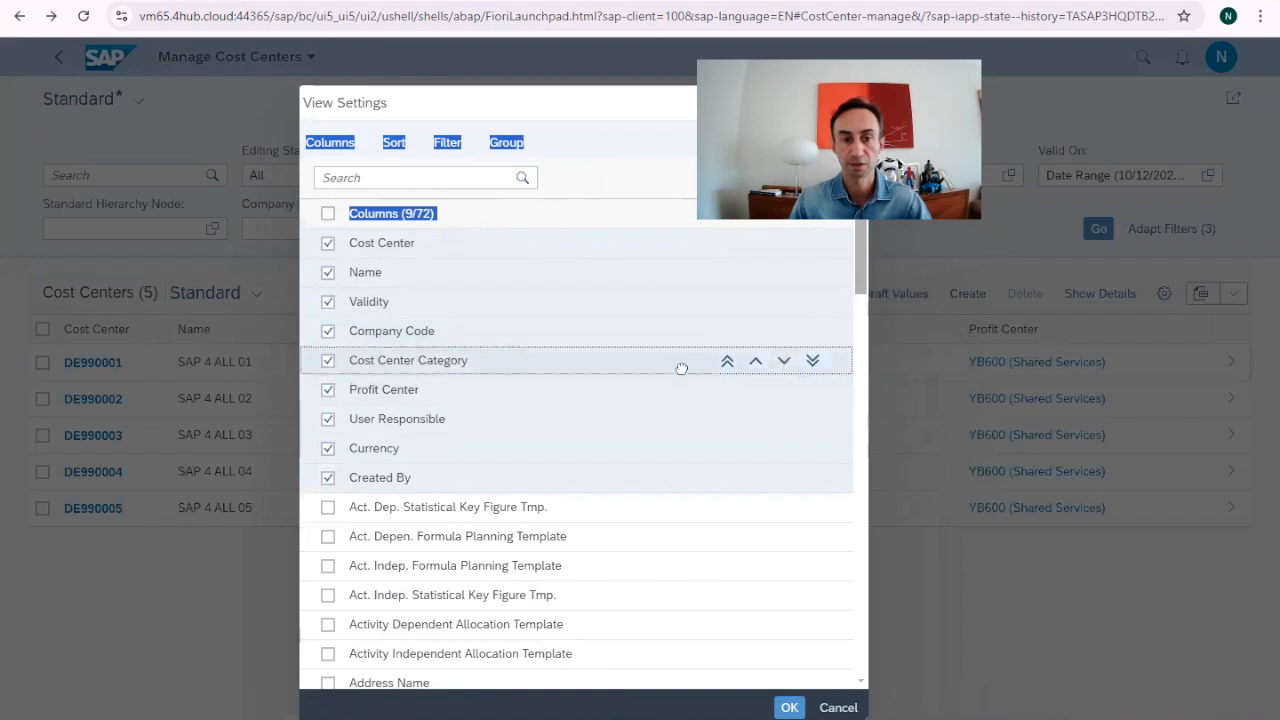
pyautogui.click(784, 363)
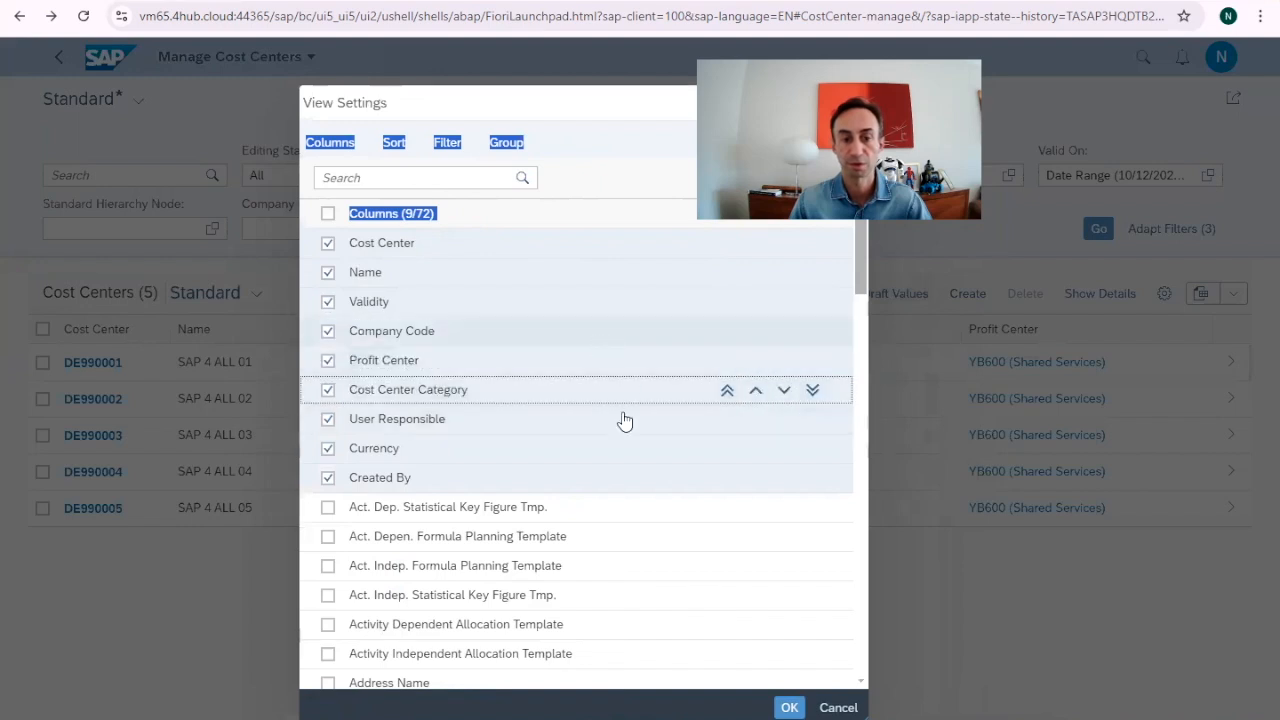
pyautogui.click(789, 706)
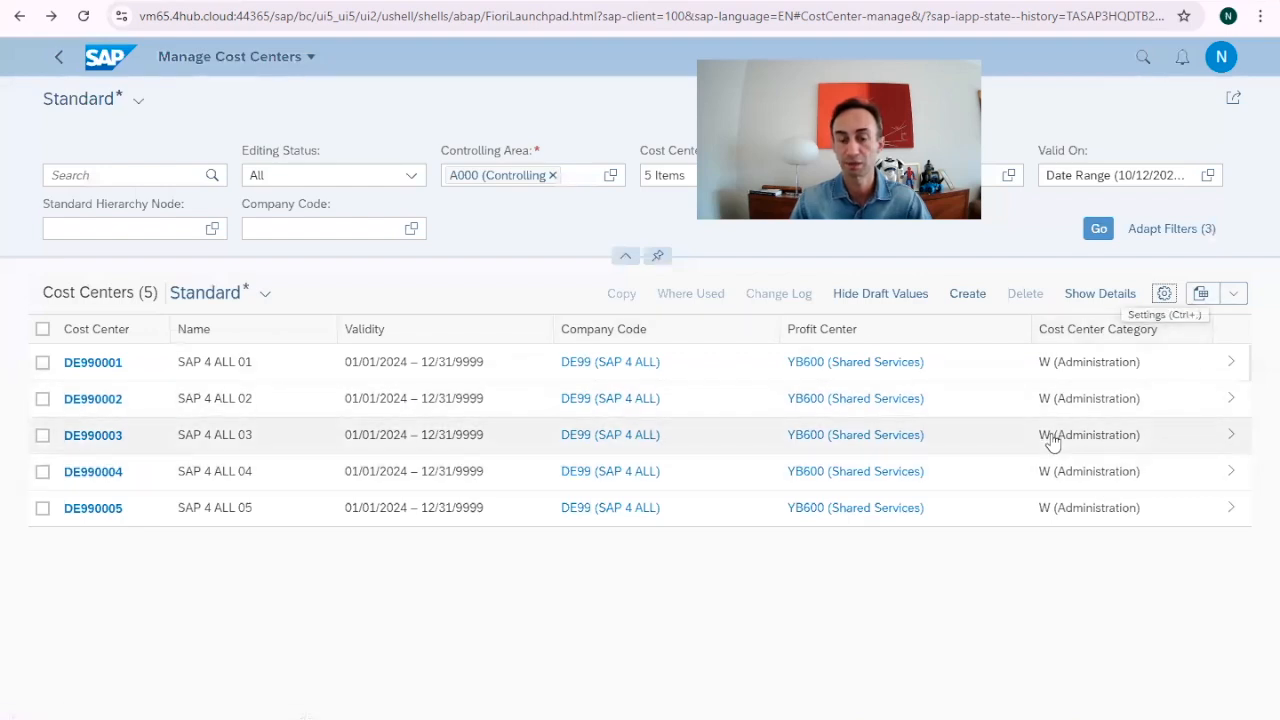
# Switch the cost center table to the Standard view.
pyautogui.click(1233, 298)
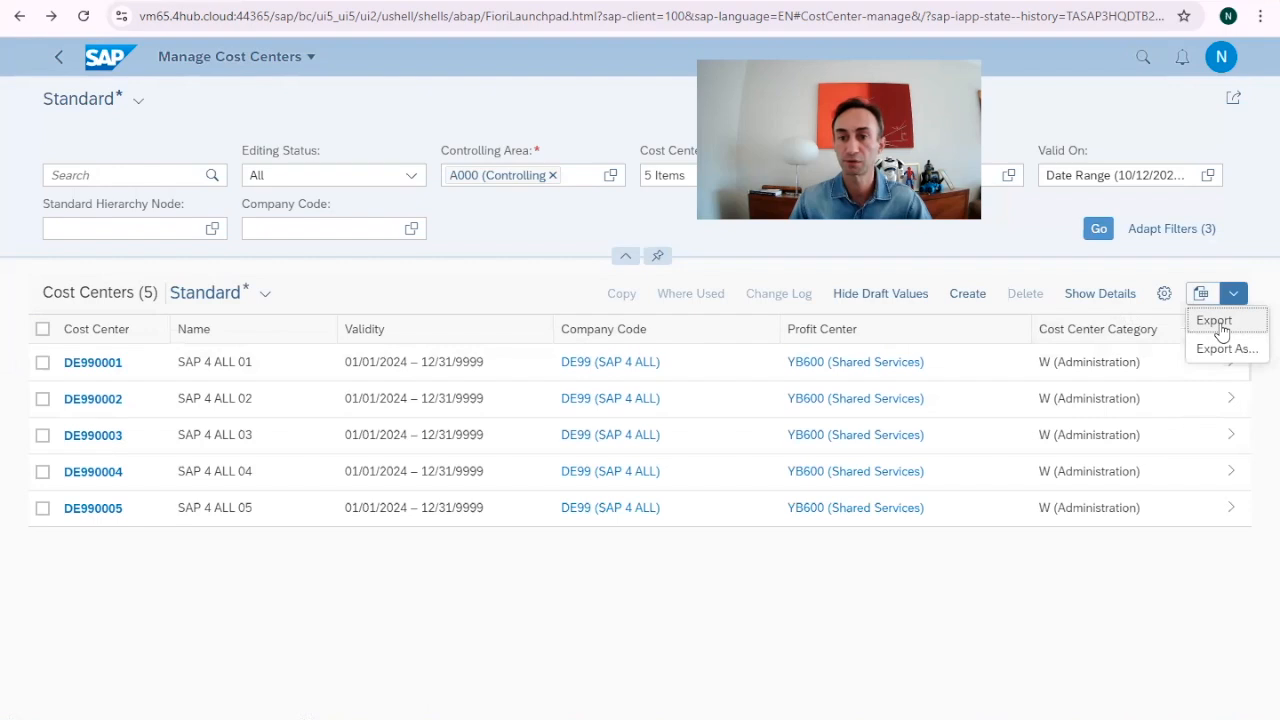
pyautogui.click(265, 293)
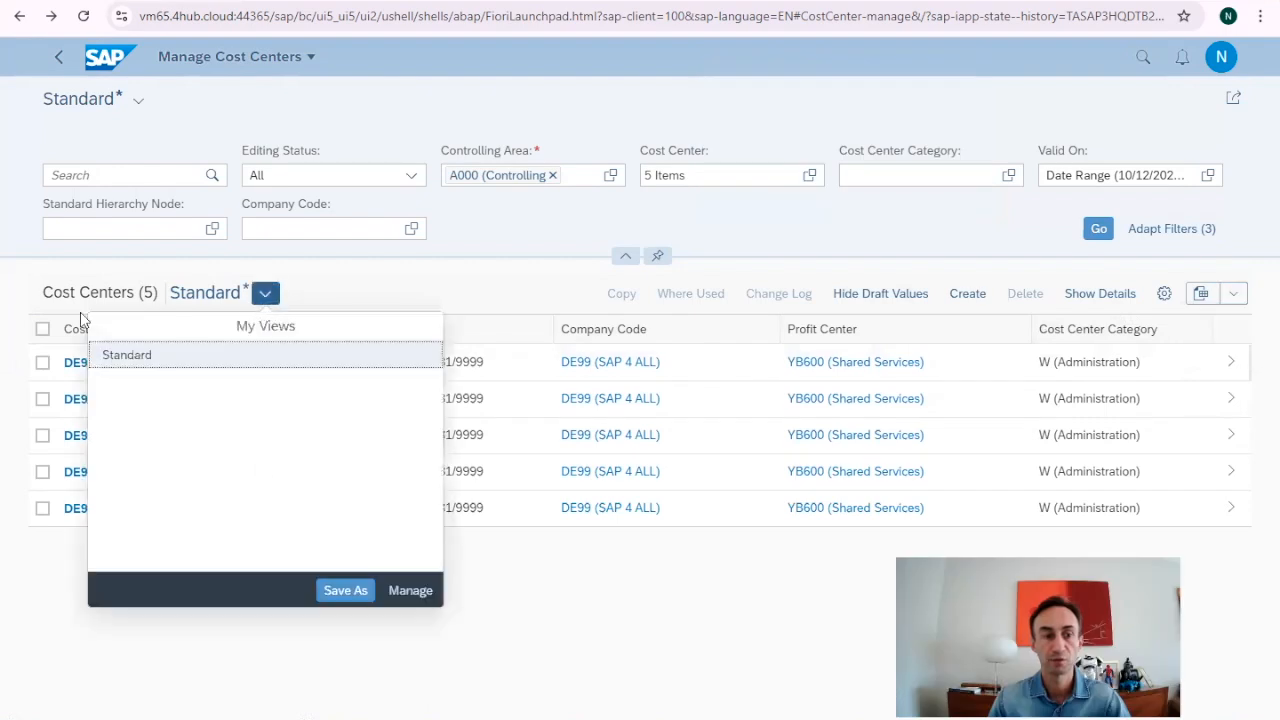
pyautogui.click(151, 356)
# Save the current table layout as a new public view named 'SAP 4 ALL'.
pyautogui.click(265, 293)
pyautogui.click(345, 590)
pyautogui.click(533, 418)
pyautogui.moveTo(574, 362); pyautogui.dragTo(503, 379)
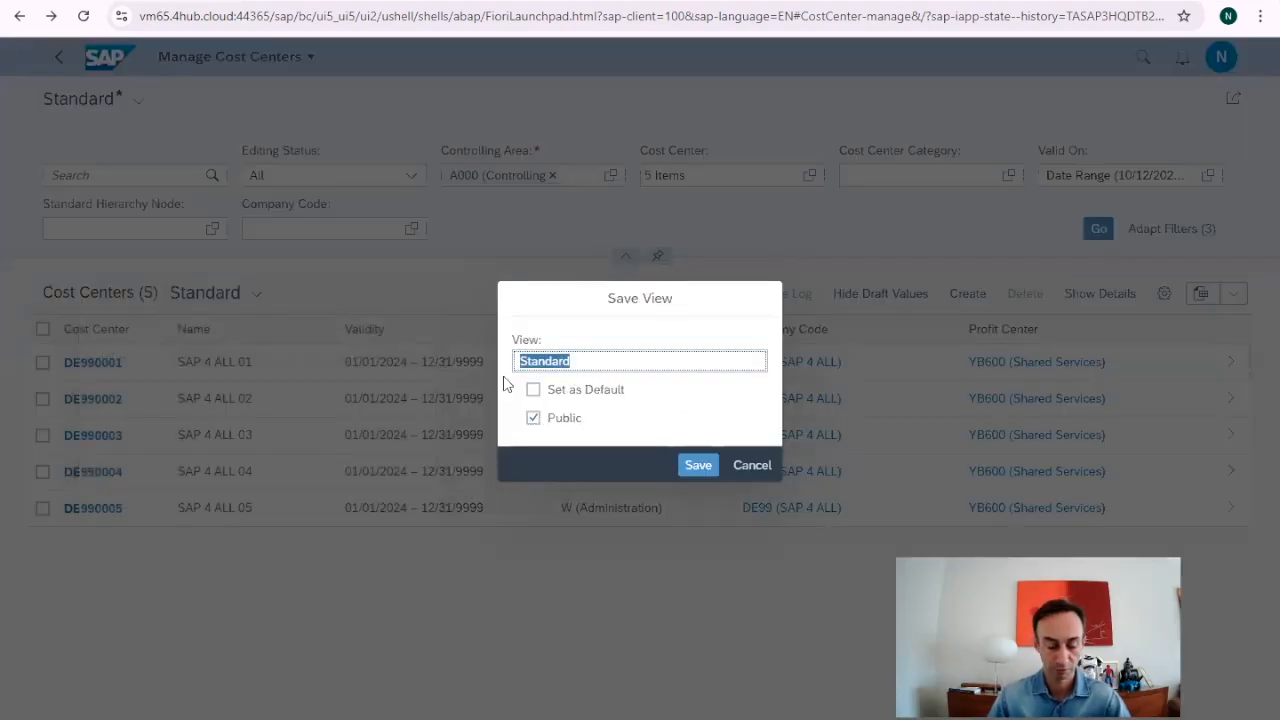
pyautogui.write('SAP 4 ALL')
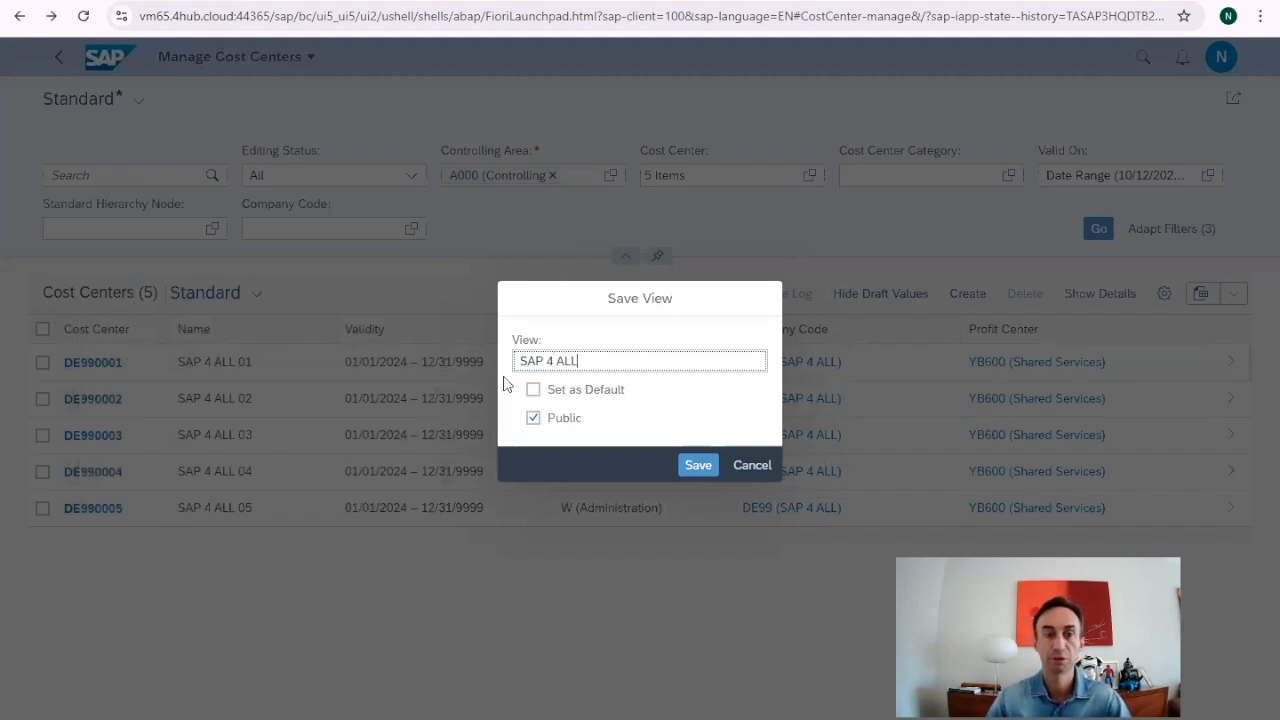
pyautogui.click(698, 467)
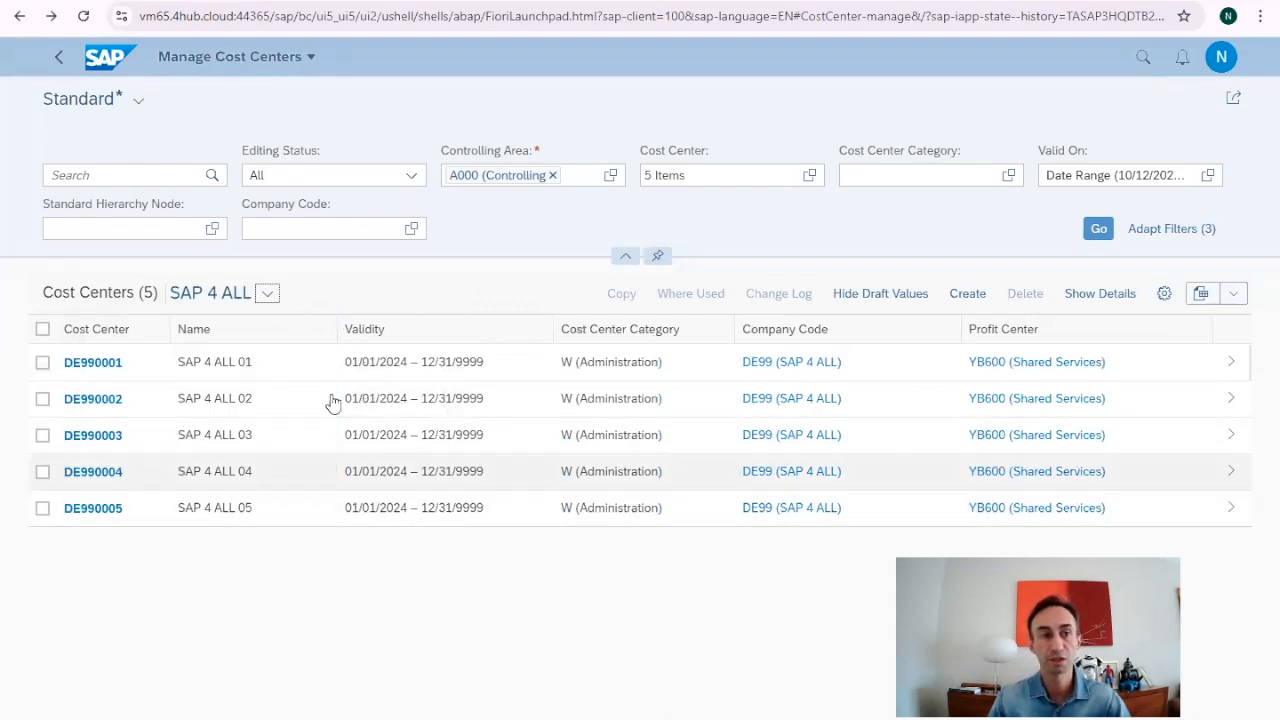
# Save the filter settings as a public variant named 'SAP 4 ALL'.
pyautogui.click(139, 101)
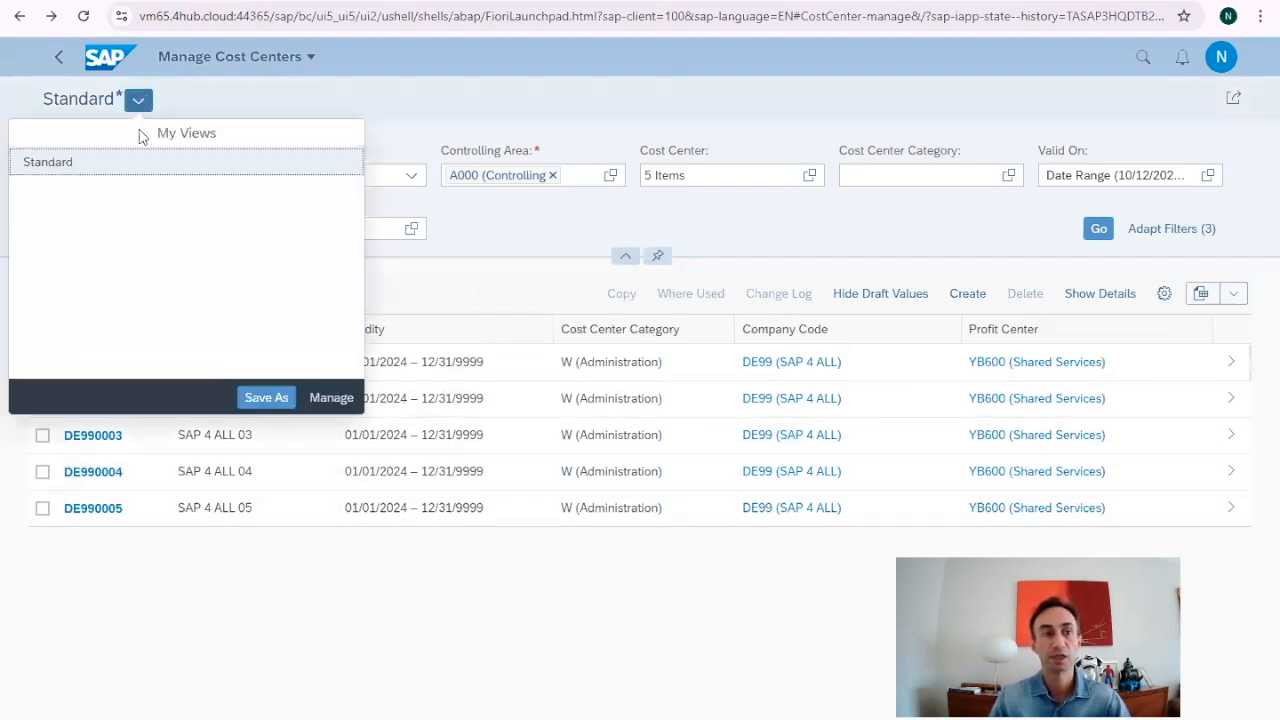
pyautogui.click(245, 397)
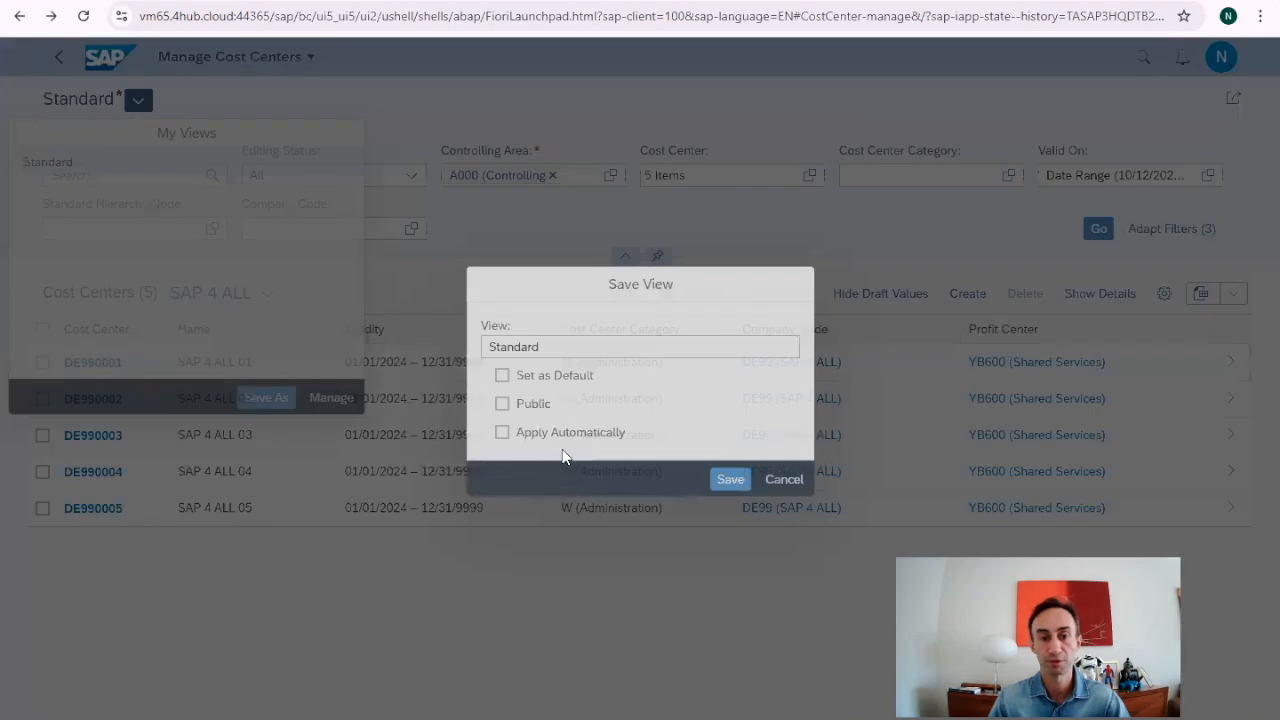
pyautogui.write('SAP 4 ALL')
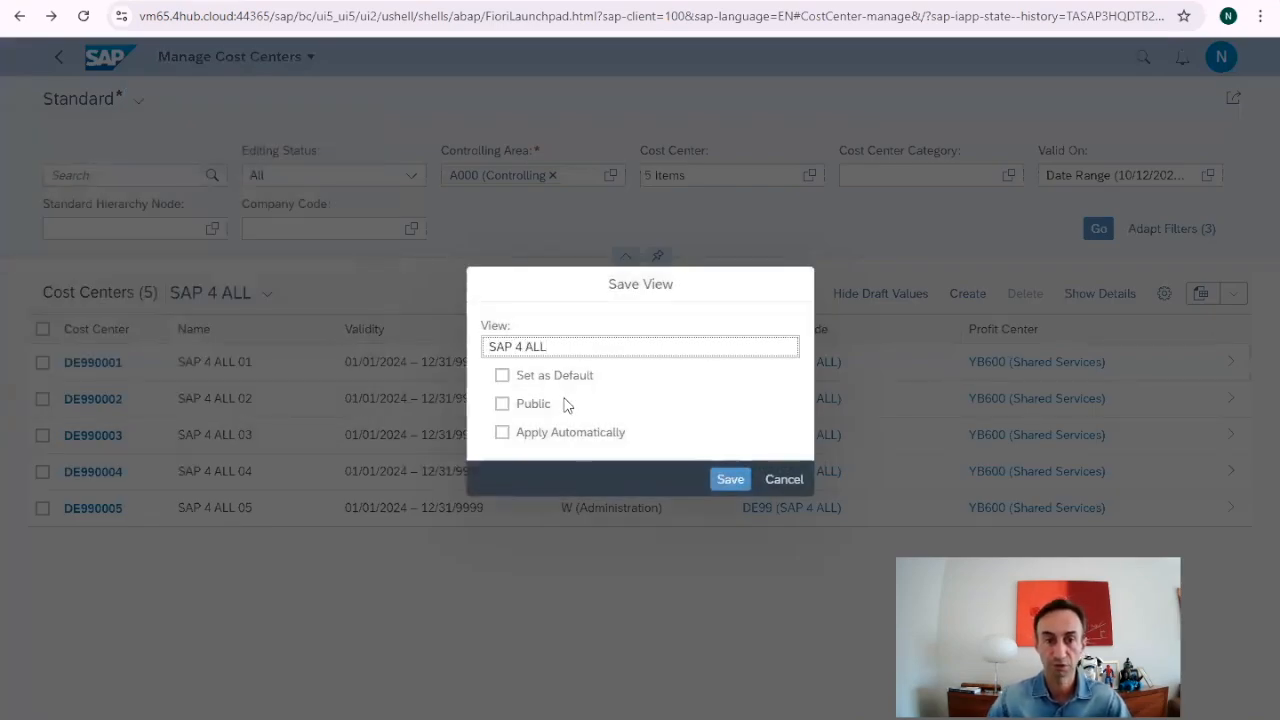
pyautogui.click(502, 403)
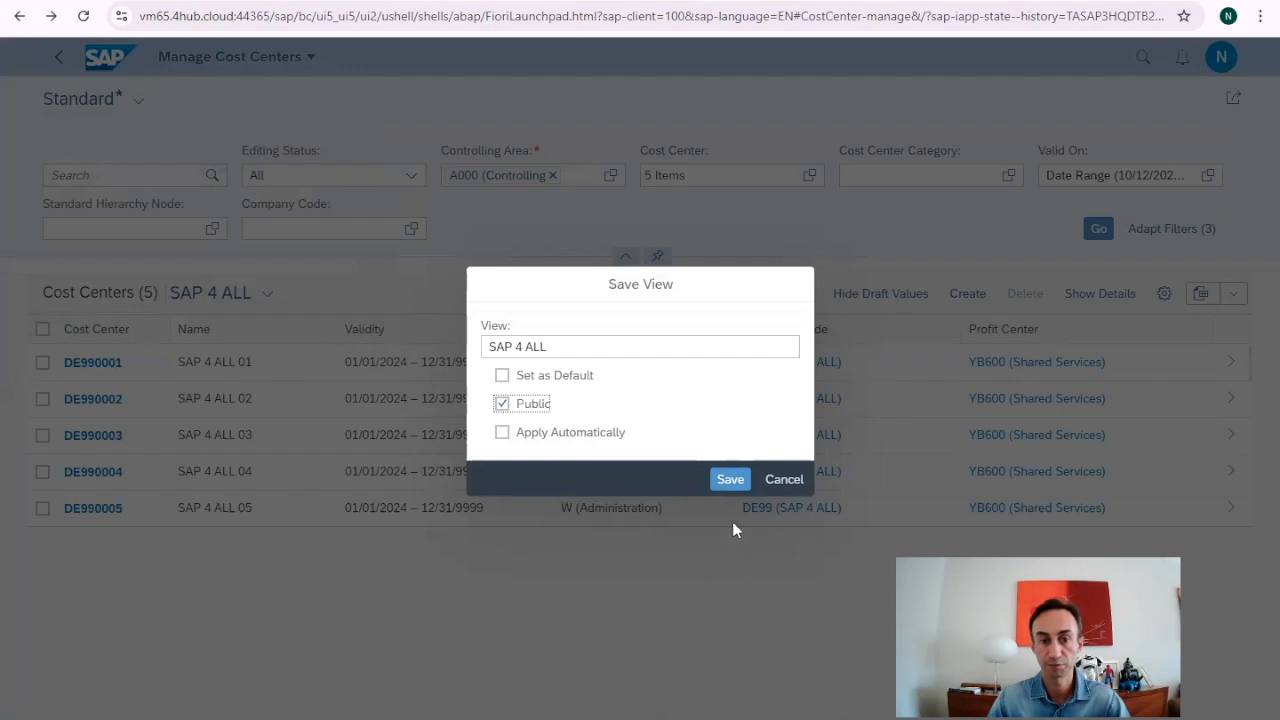
pyautogui.click(729, 480)
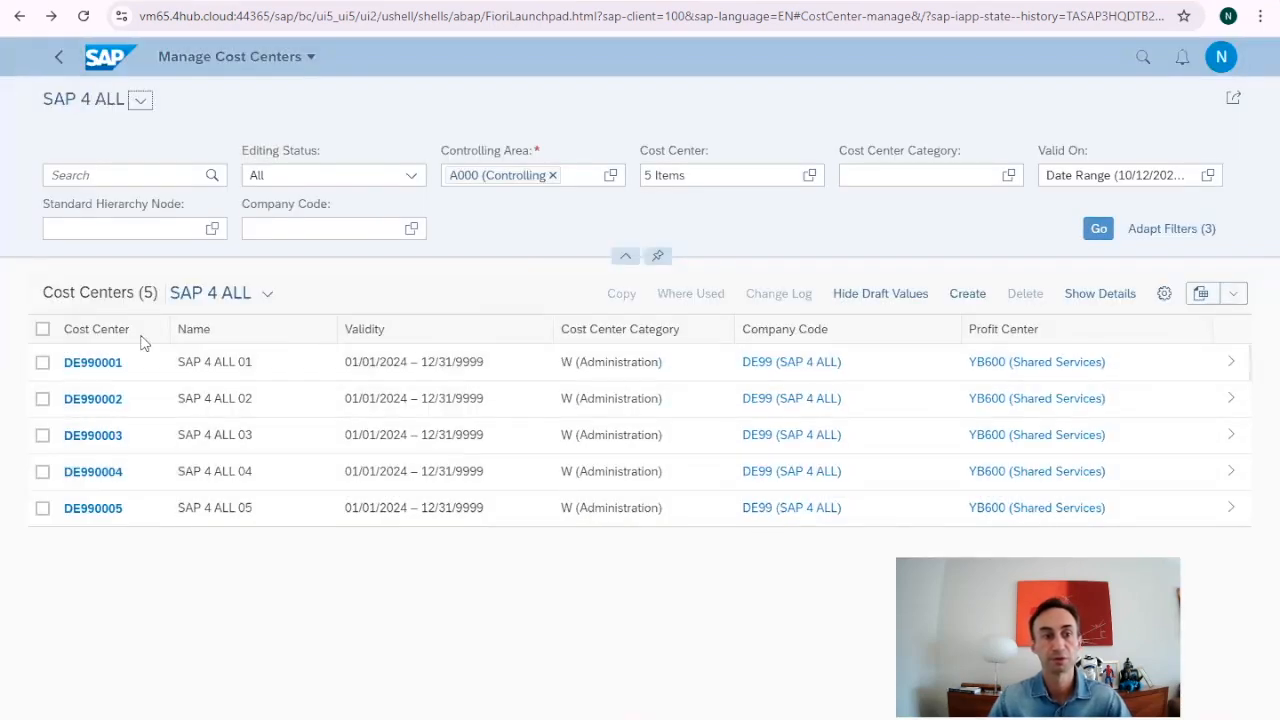
# Switch the cost center table back to the Standard view.
pyautogui.click(264, 293)
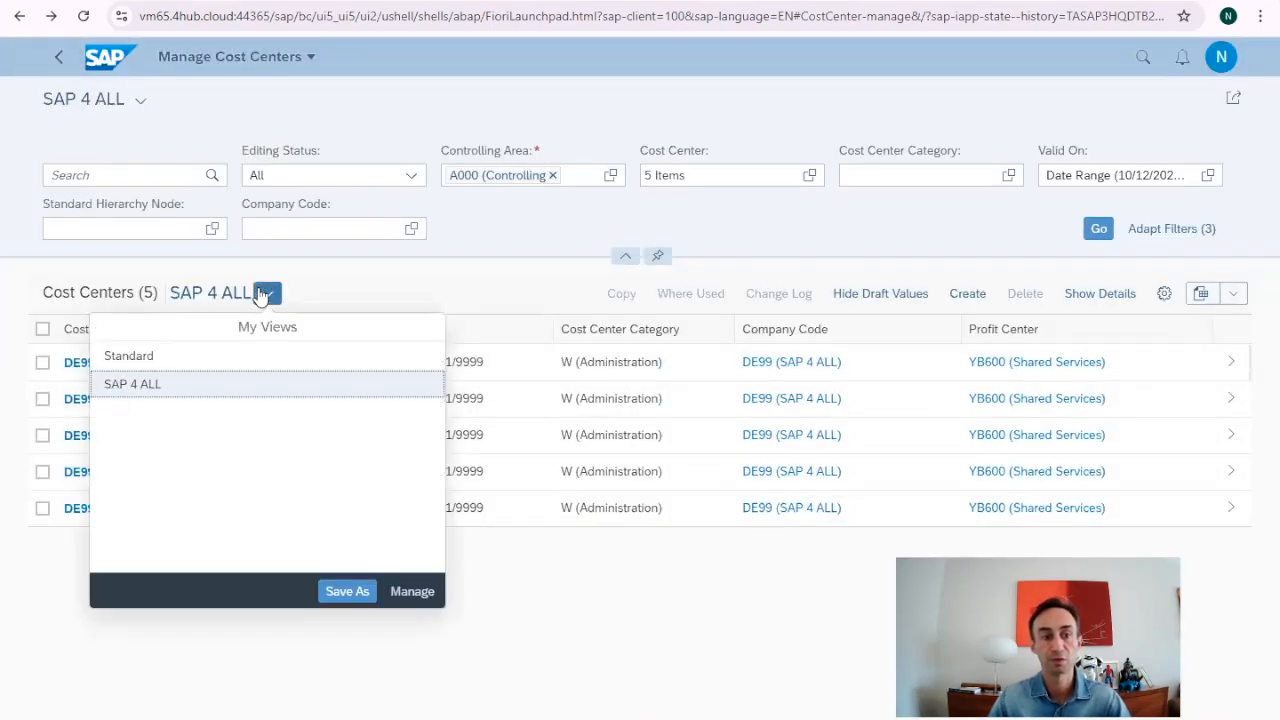
pyautogui.click(160, 357)
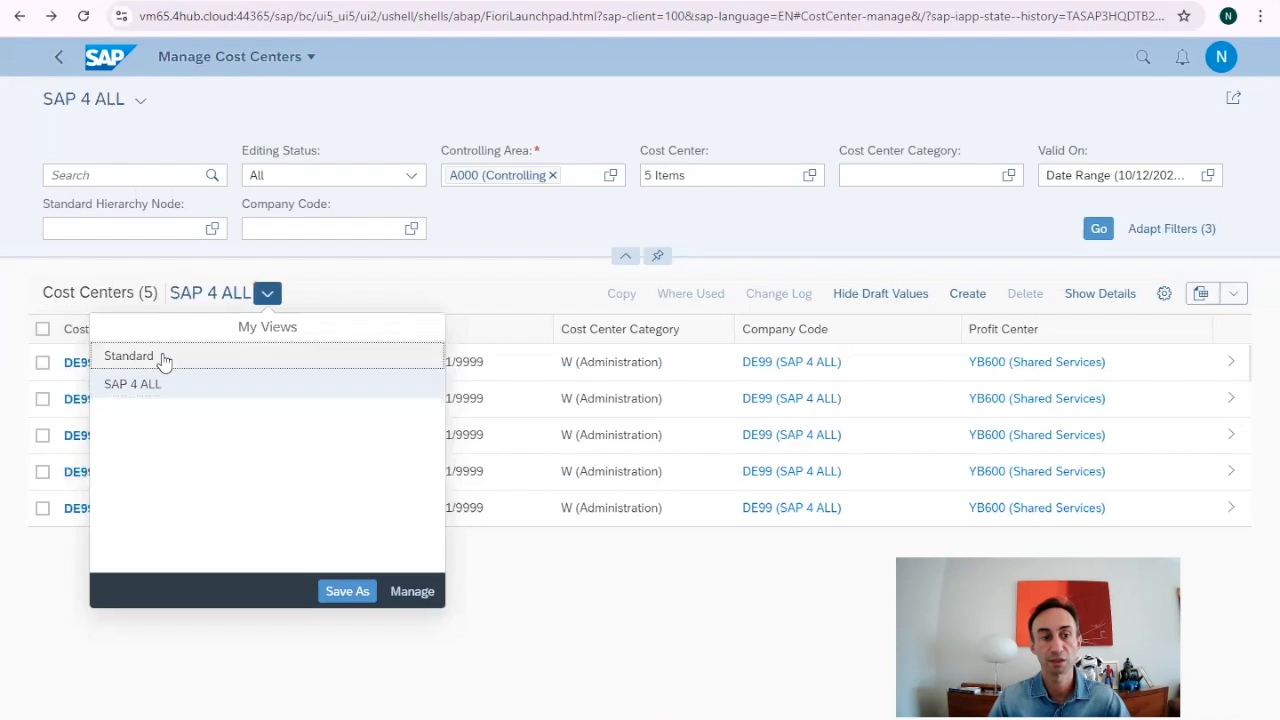
pyautogui.click(145, 105)
pyautogui.click(114, 163)
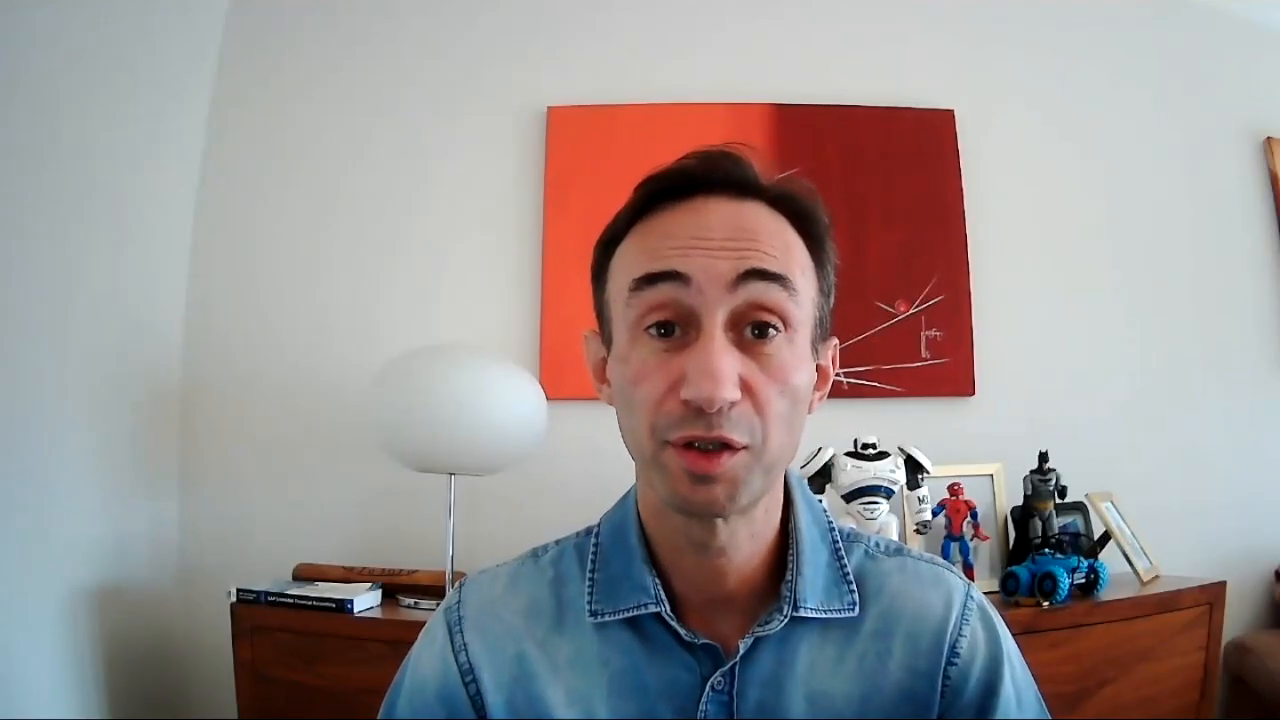